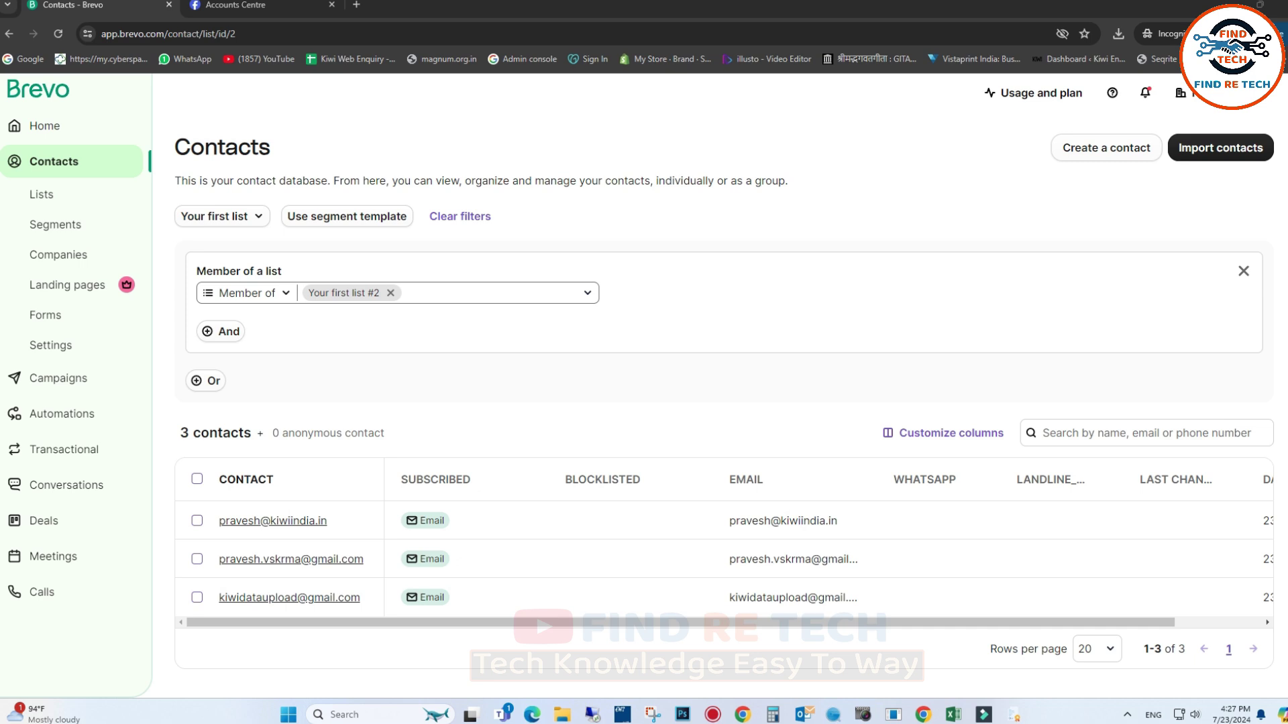
Visit the home page, open the Contacts page and dismiss the Outlook notification
left_click(27, 102)
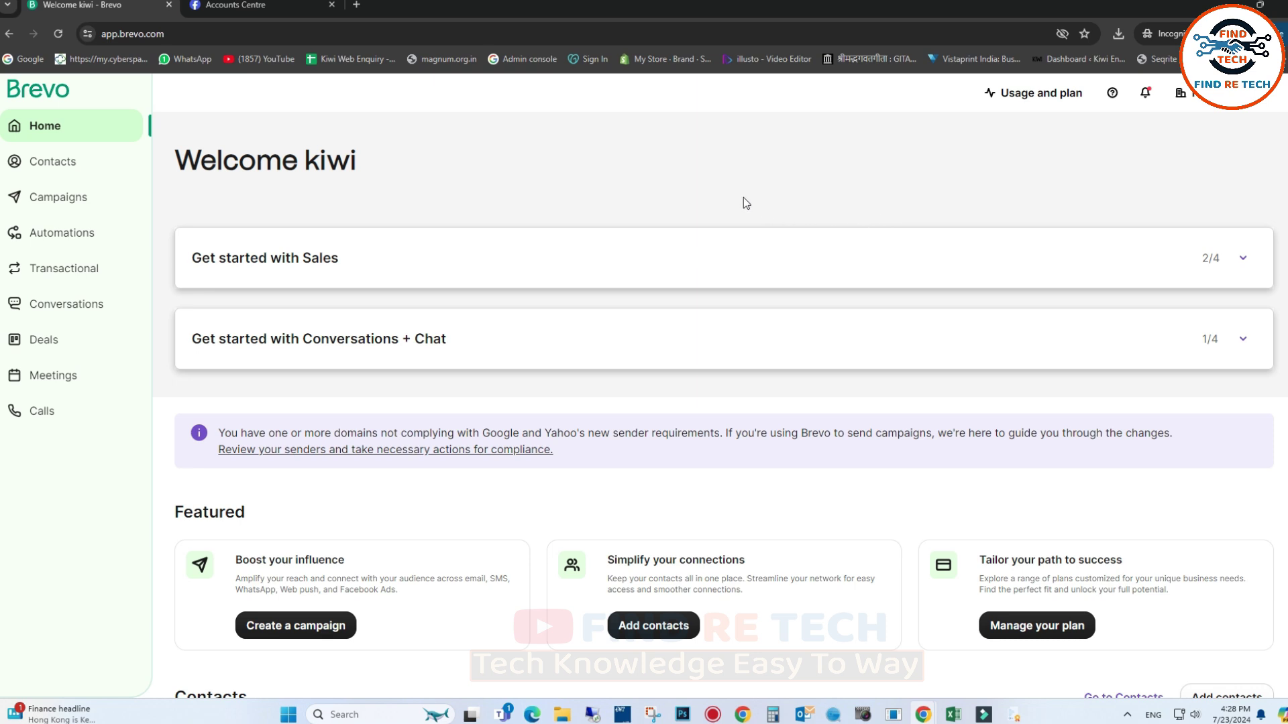
left_click(39, 92)
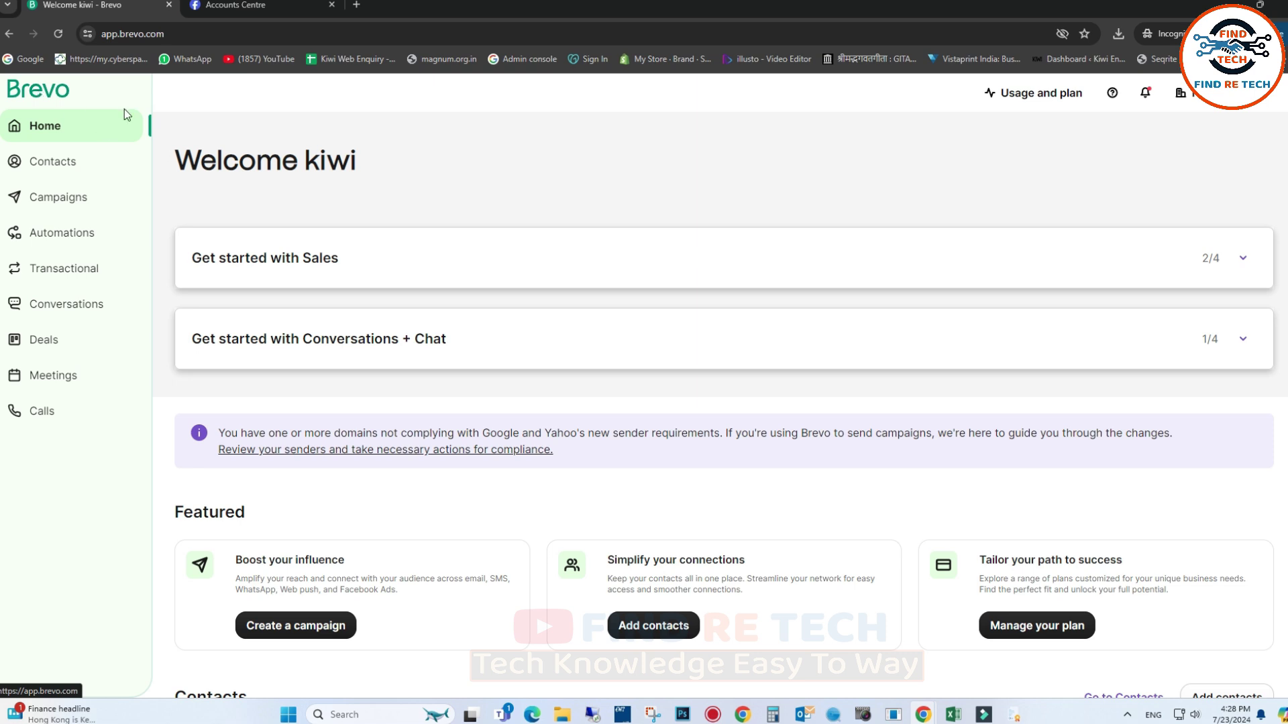
left_click(53, 161)
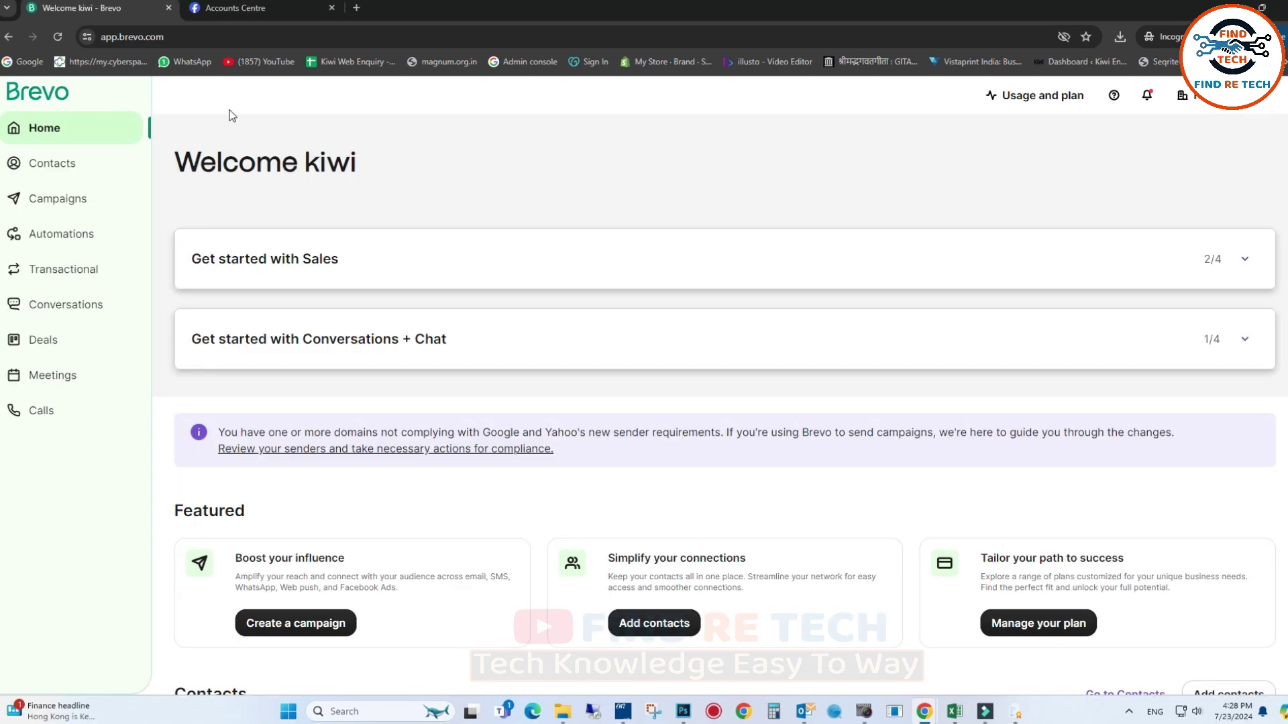
left_click(50, 168)
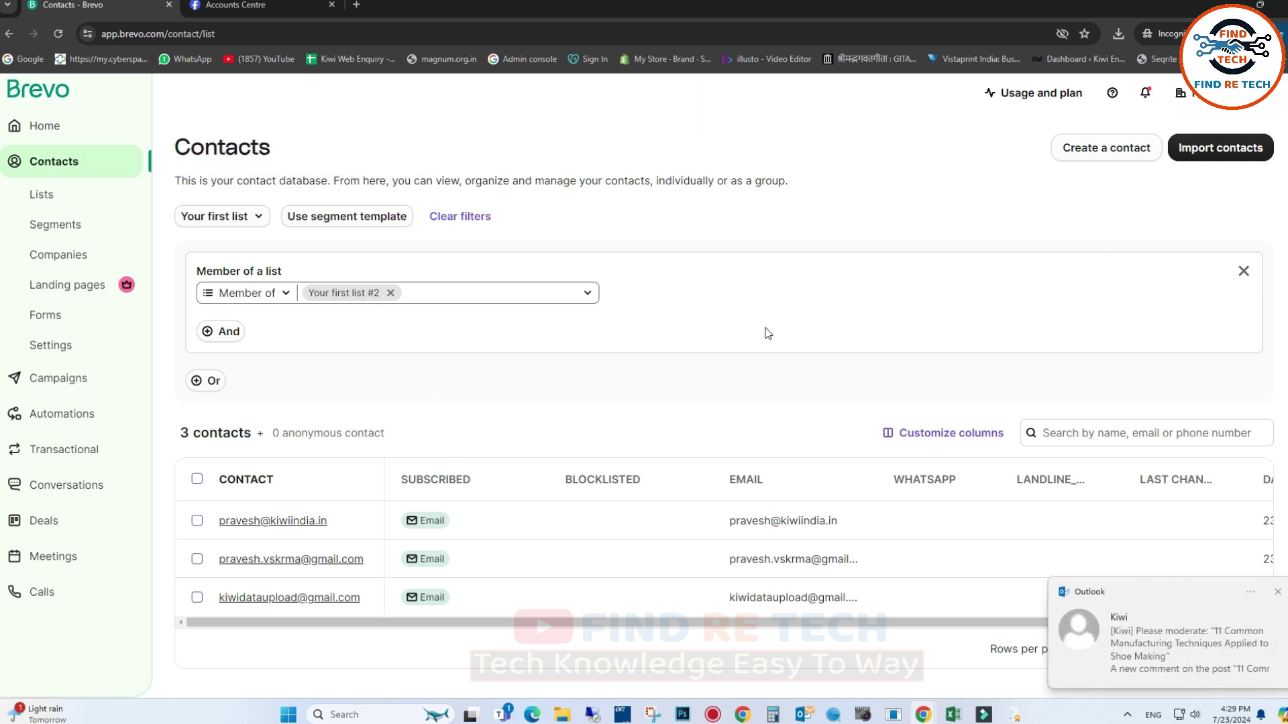
left_click(1277, 592)
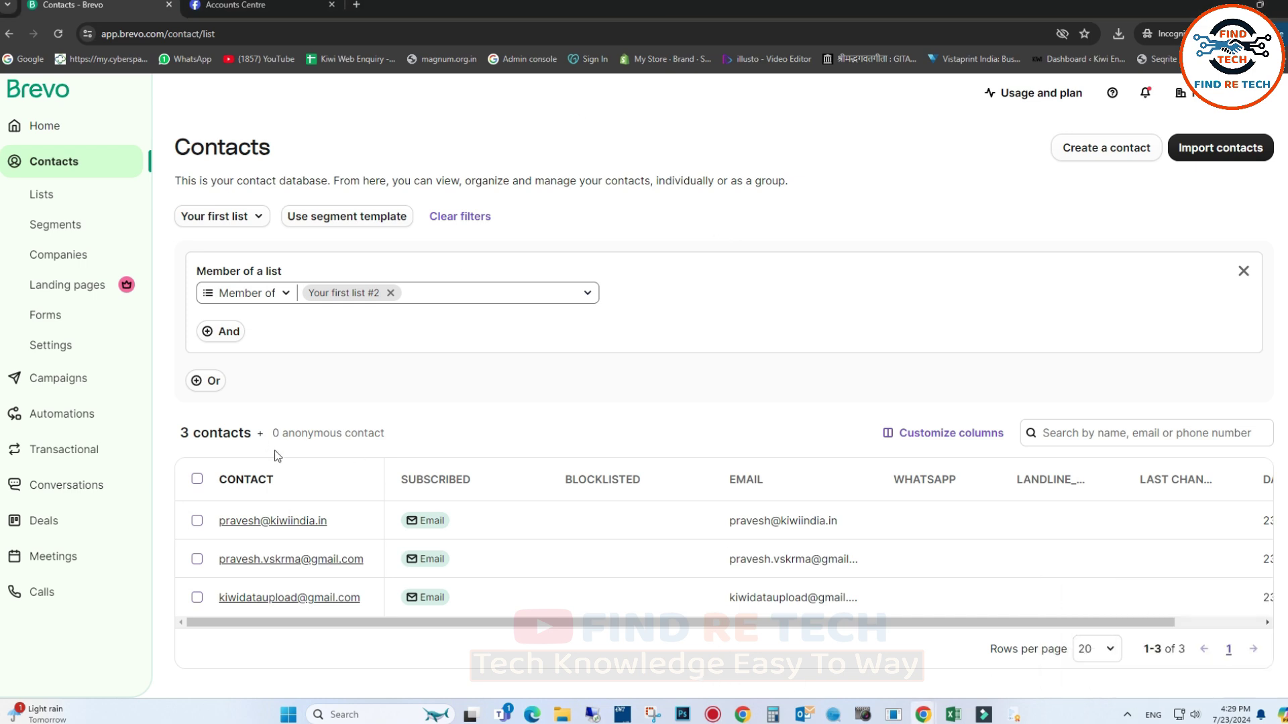
Permanently delete all contacts in Your first list, confirming with 3, and reload the page to check the list
left_click(196, 480)
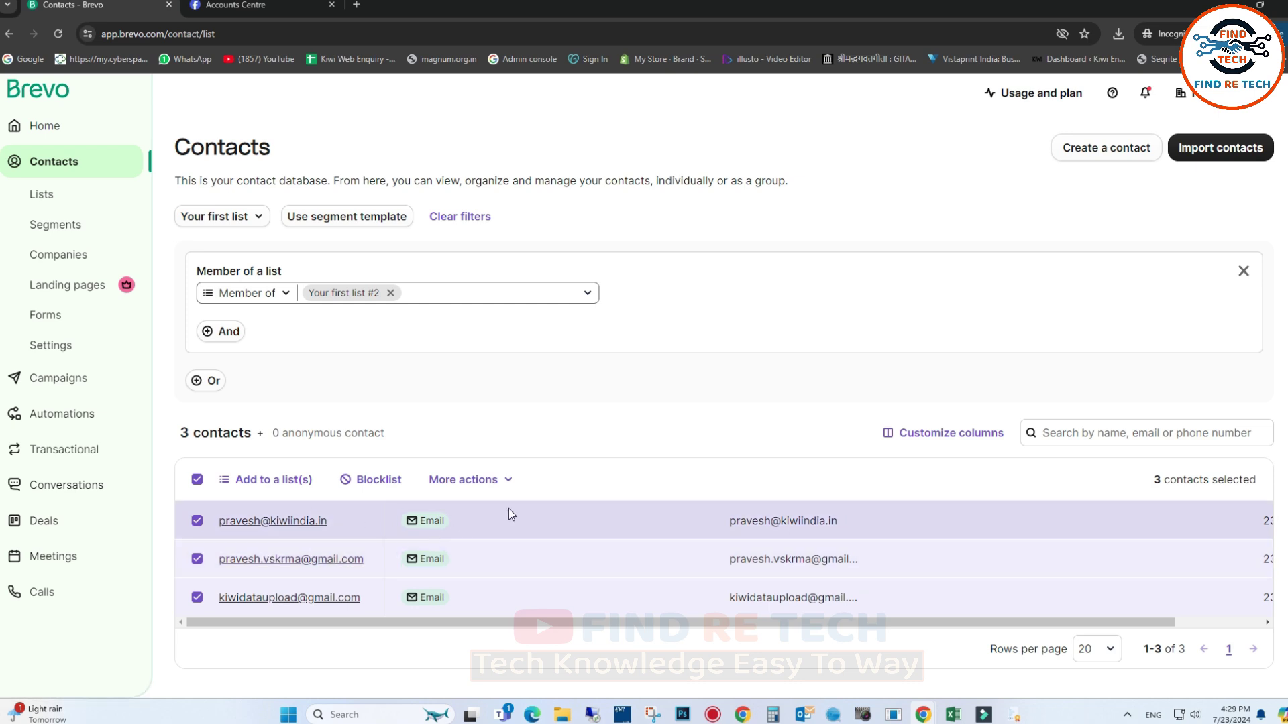
left_click(520, 484)
left_click(500, 437)
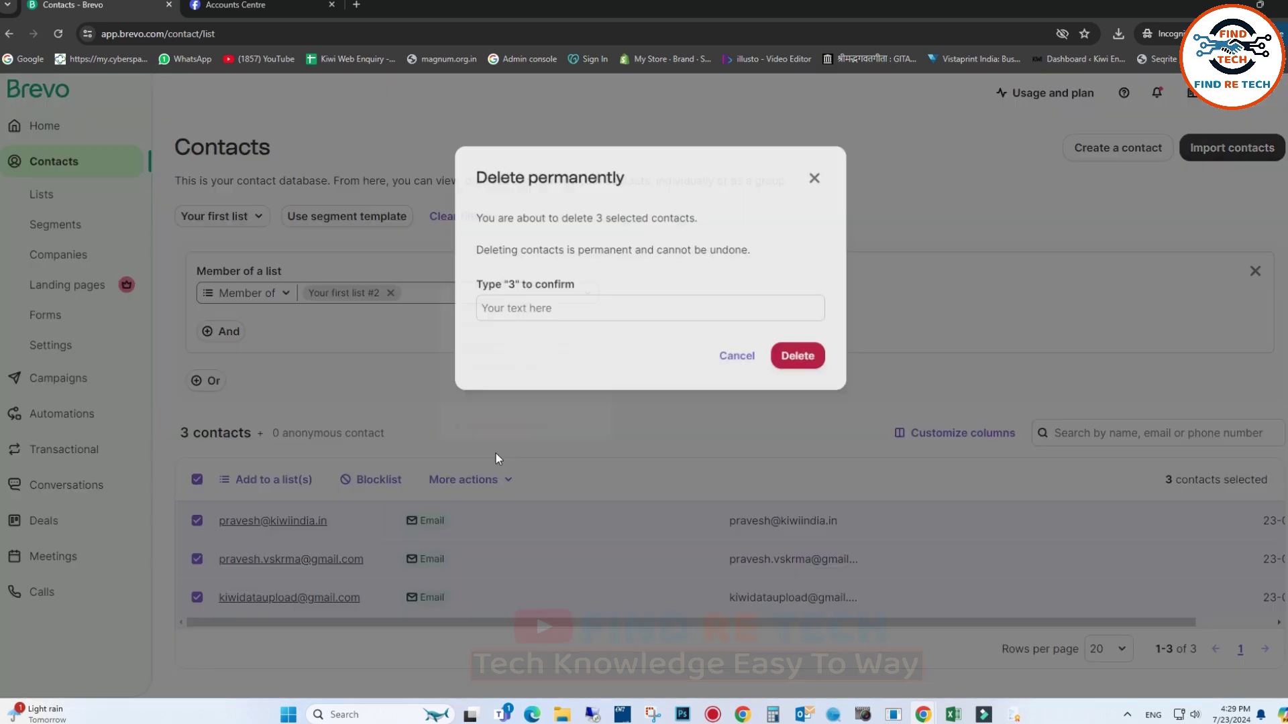
left_click(568, 320)
type("3")
left_click(803, 357)
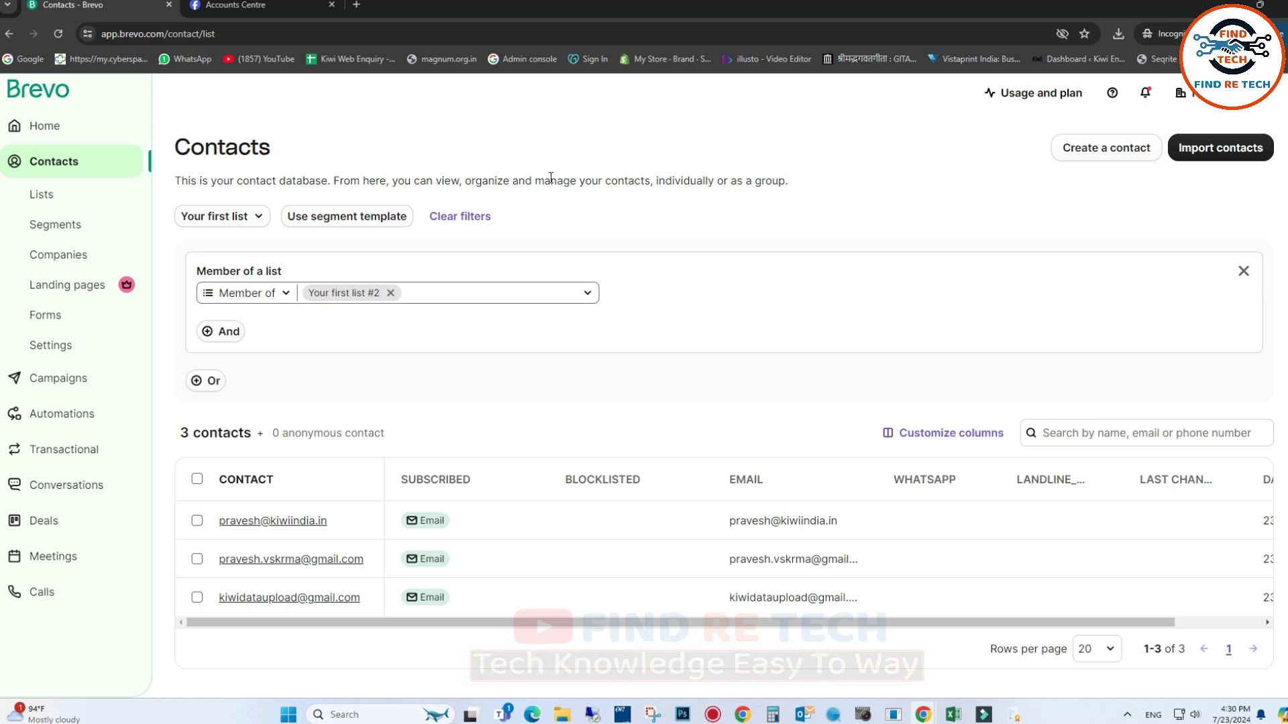
left_click(62, 38)
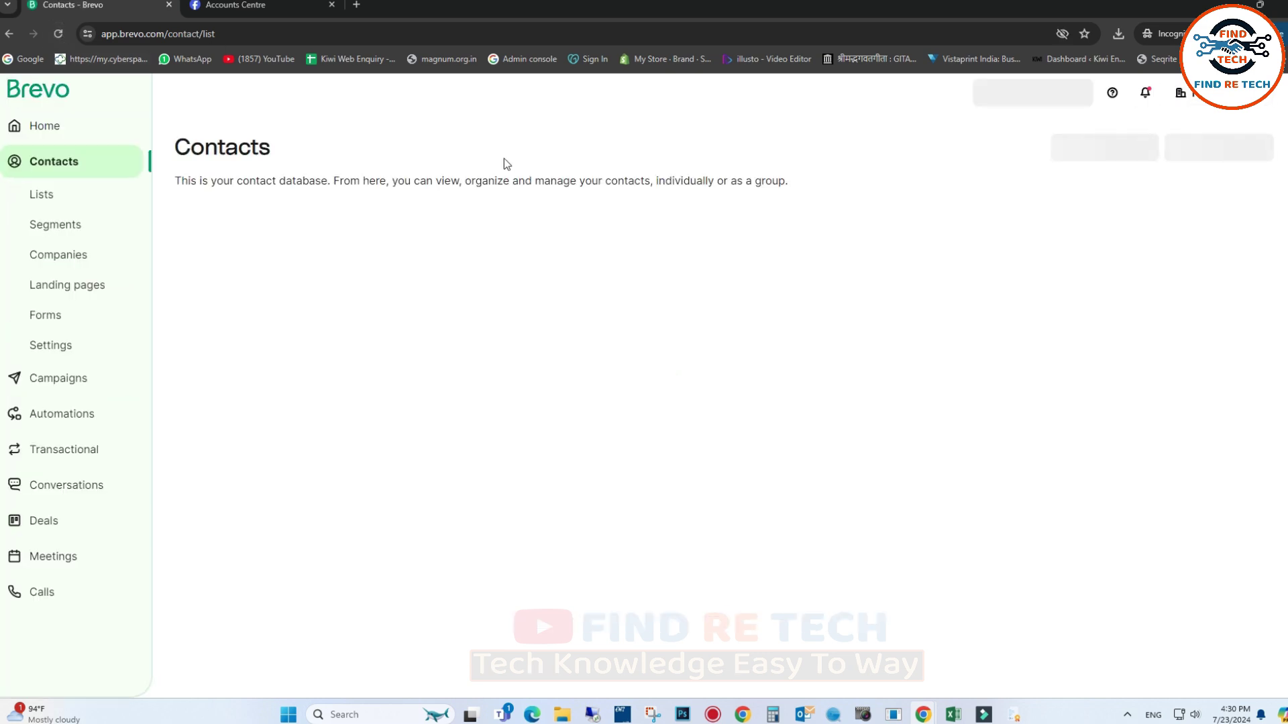
scroll(356, 541, "down", 4)
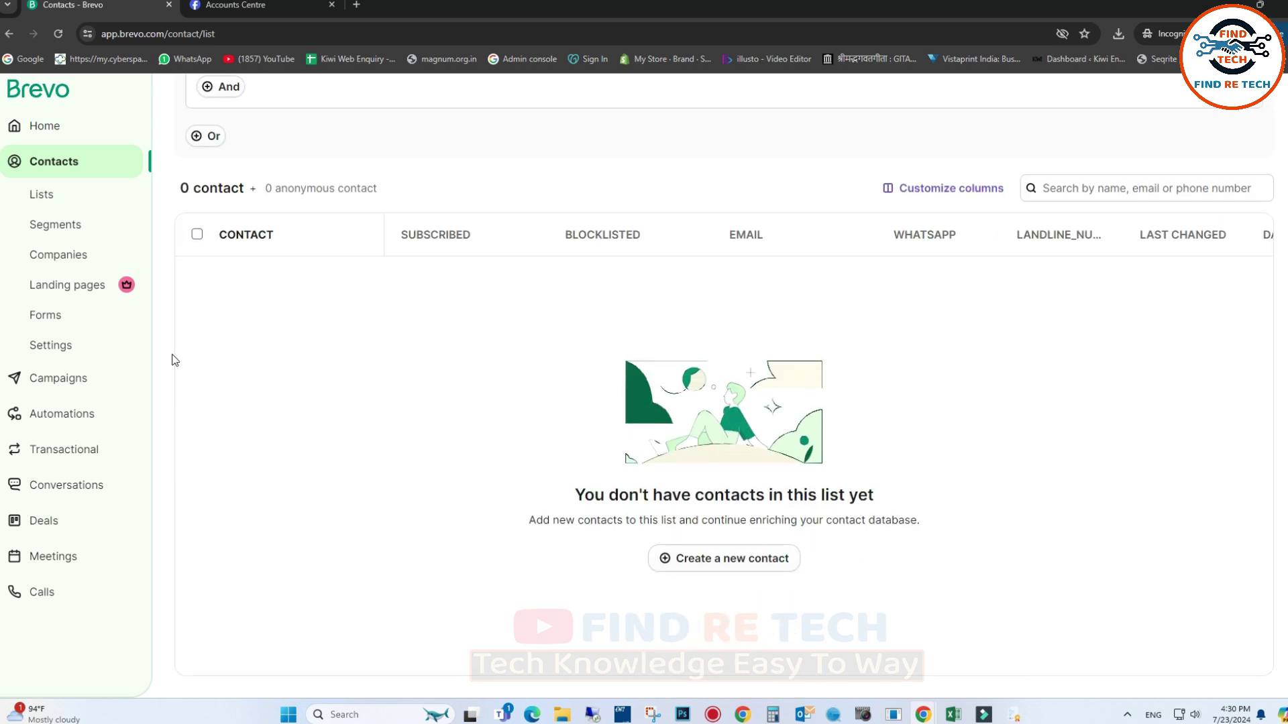
scroll(426, 385, "up", 4)
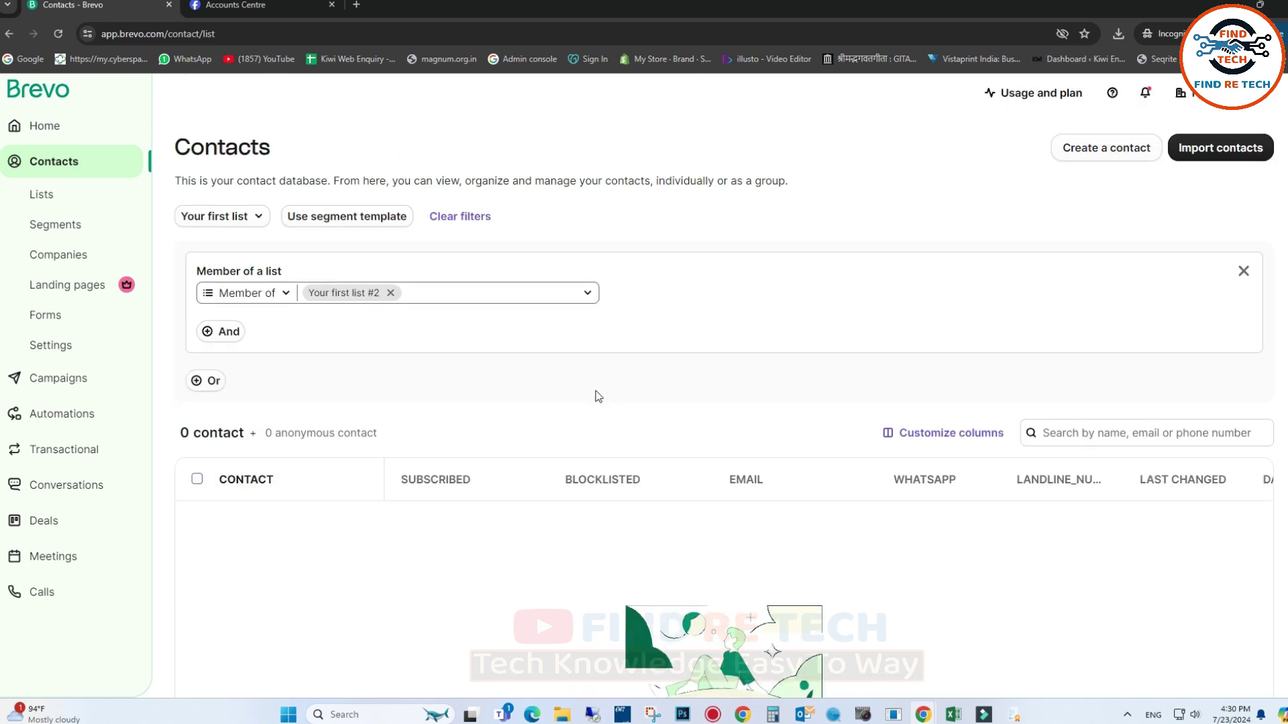
Examine the fields of the new-contact form and close it without creating a contact
left_click(1077, 160)
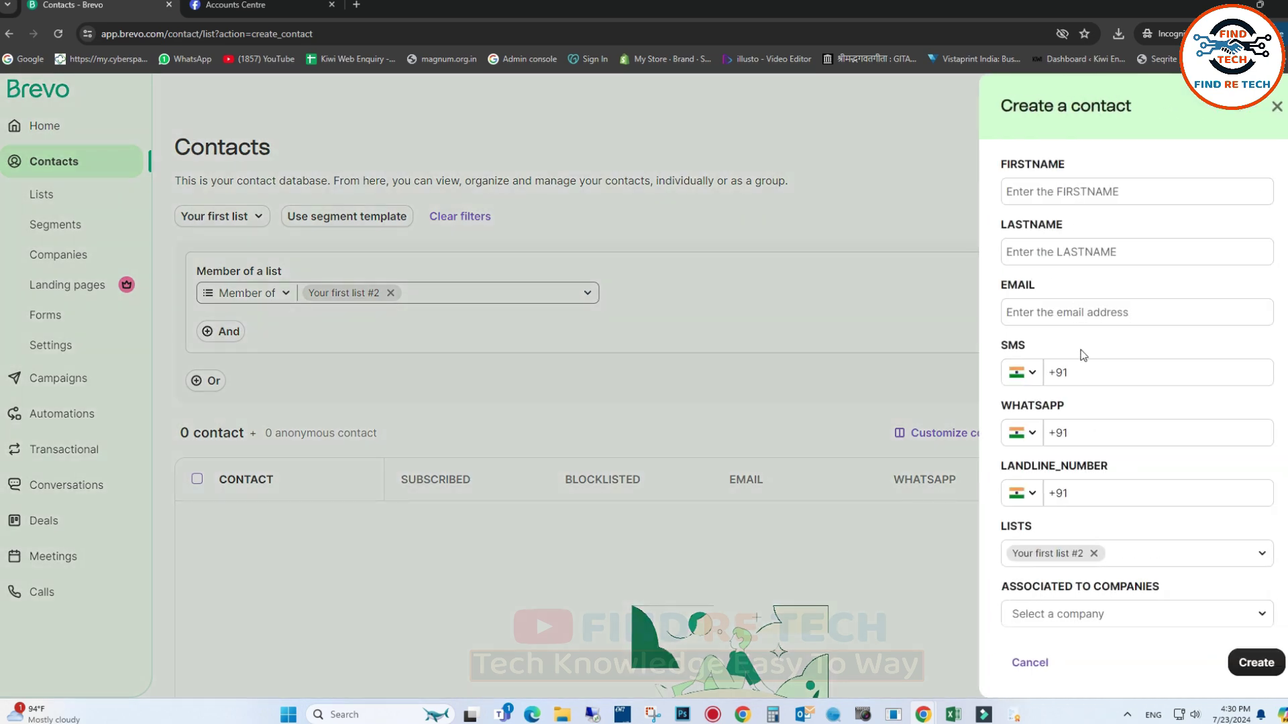
scroll(1114, 561, "down", 1)
scroll(1114, 560, "down", 3)
scroll(1075, 299, "up", 3)
left_click(1064, 376)
left_click(1278, 109)
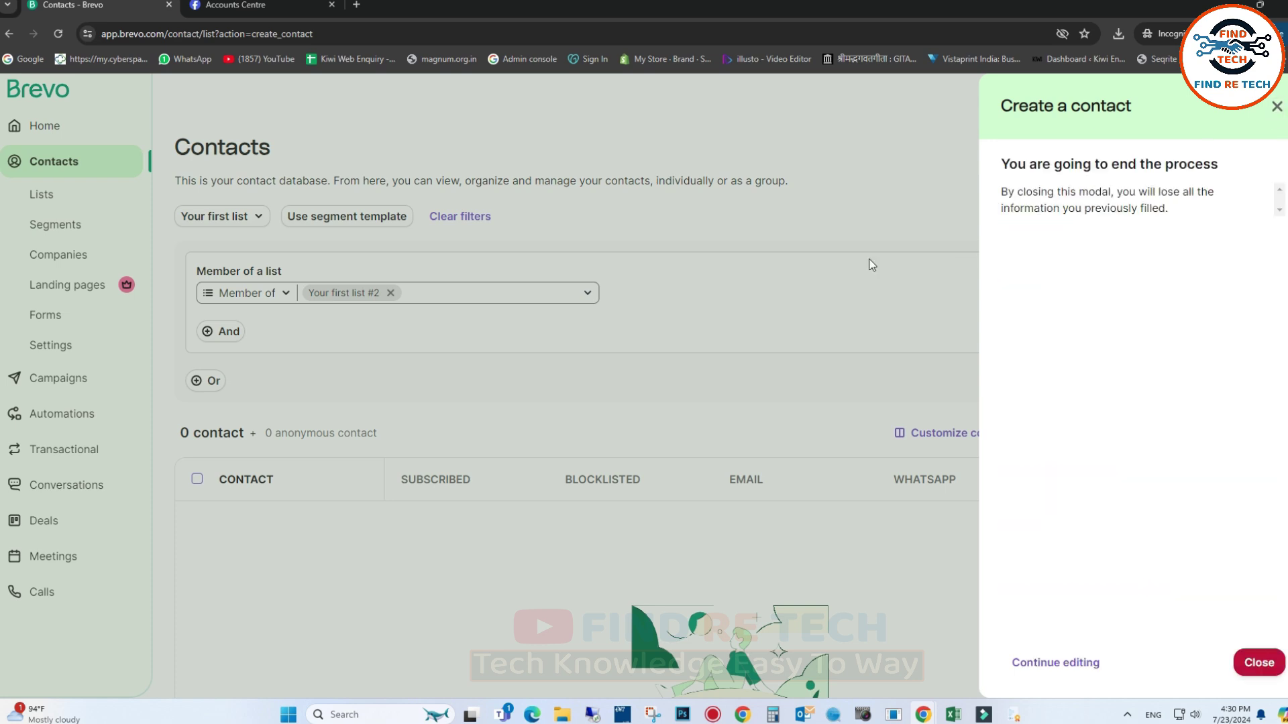
left_click(1268, 663)
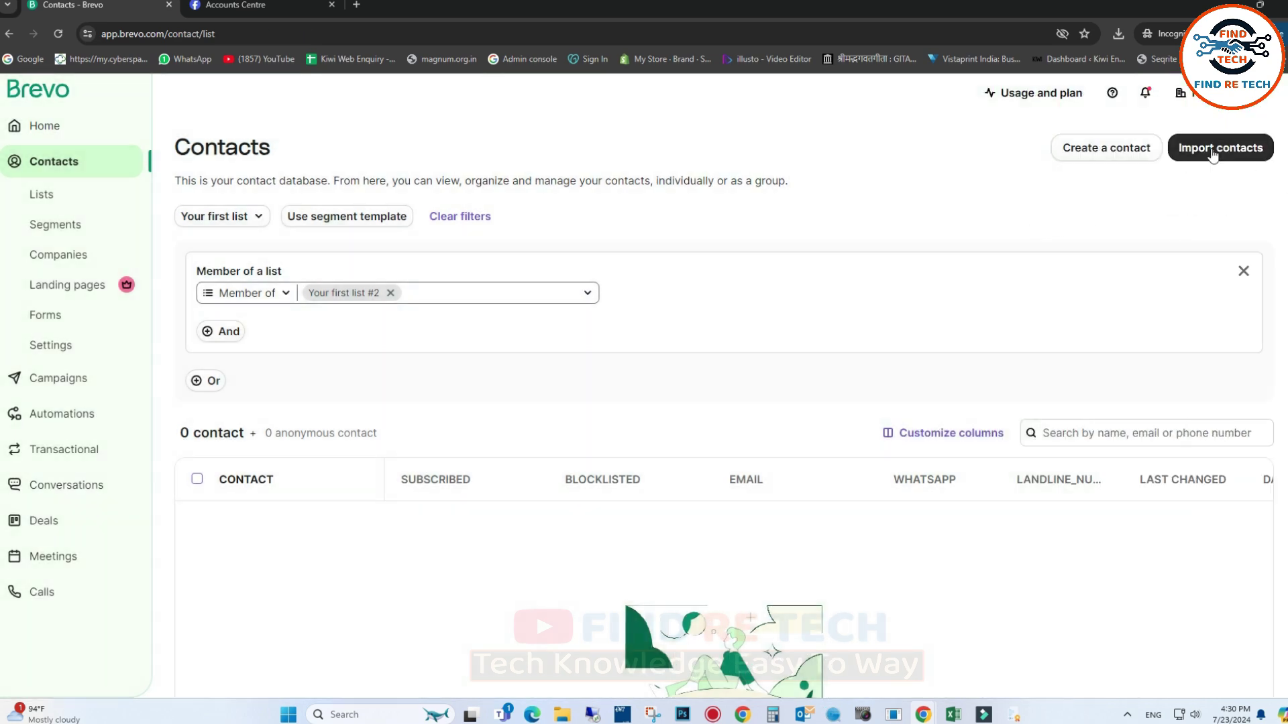
Open the contact import options, view the copy-paste import page and quit it without importing
left_click(1216, 150)
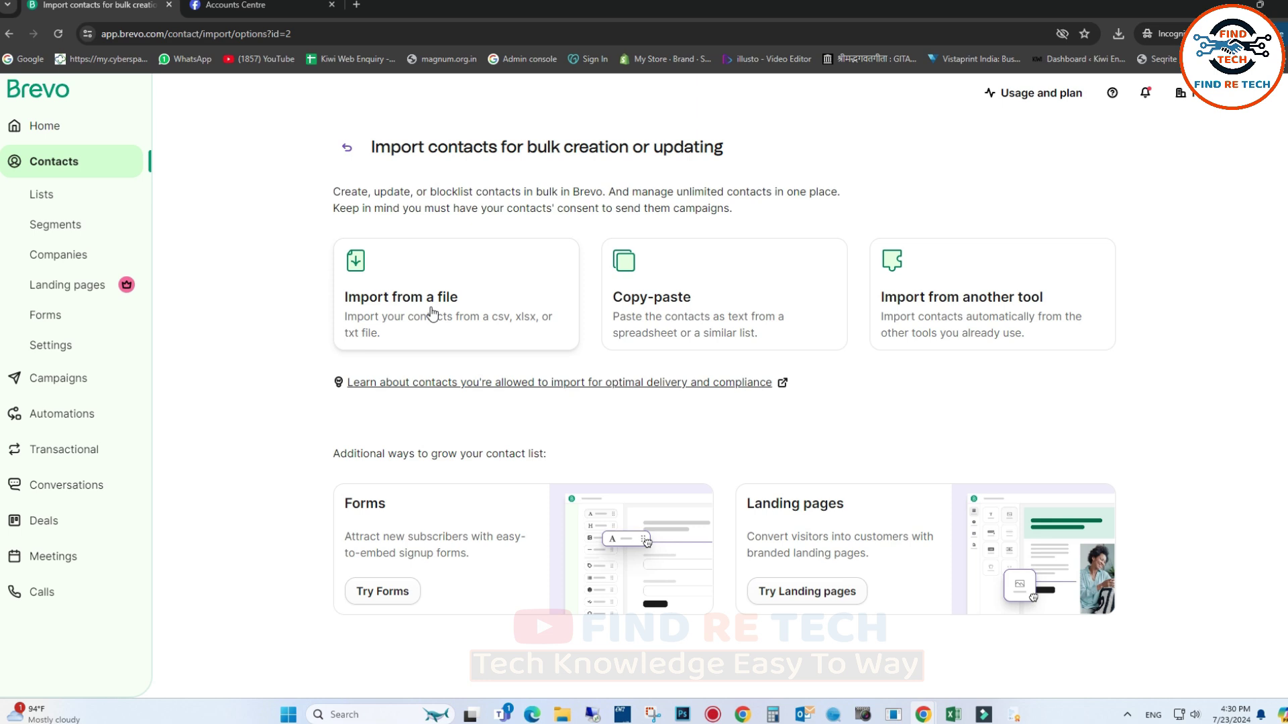
left_click(704, 316)
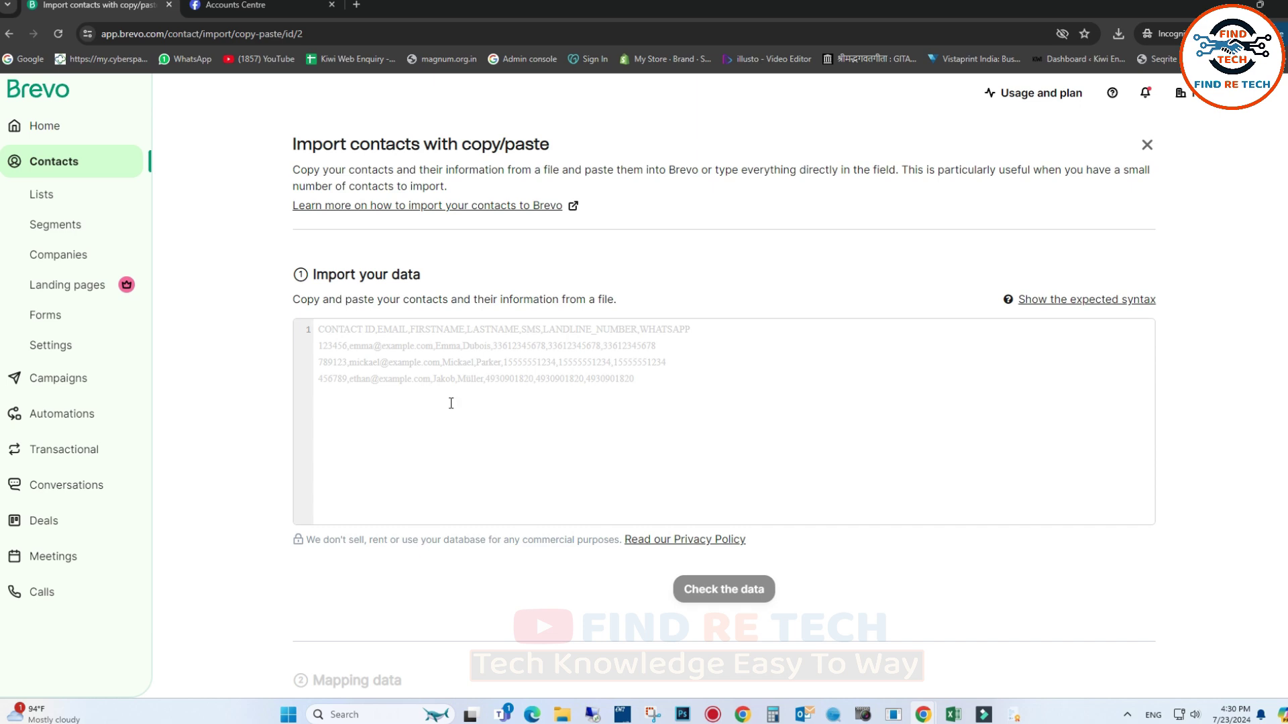
left_click(9, 34)
left_click(648, 241)
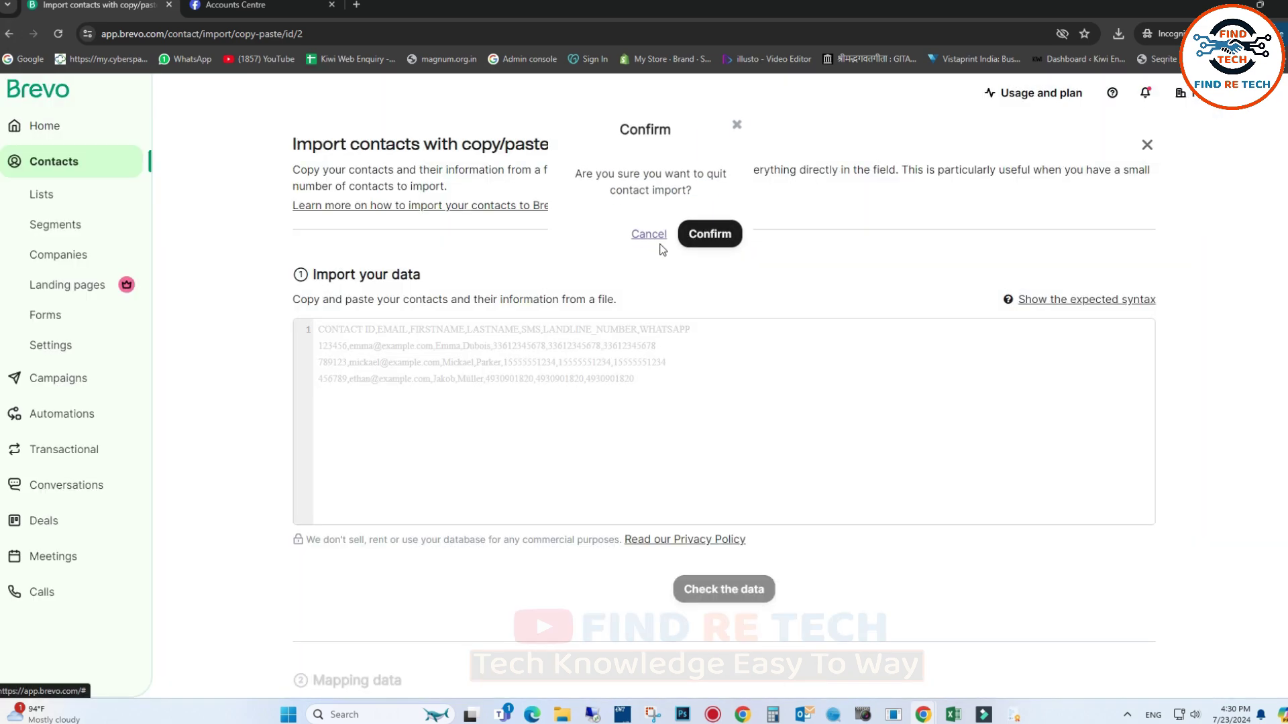
left_click(10, 33)
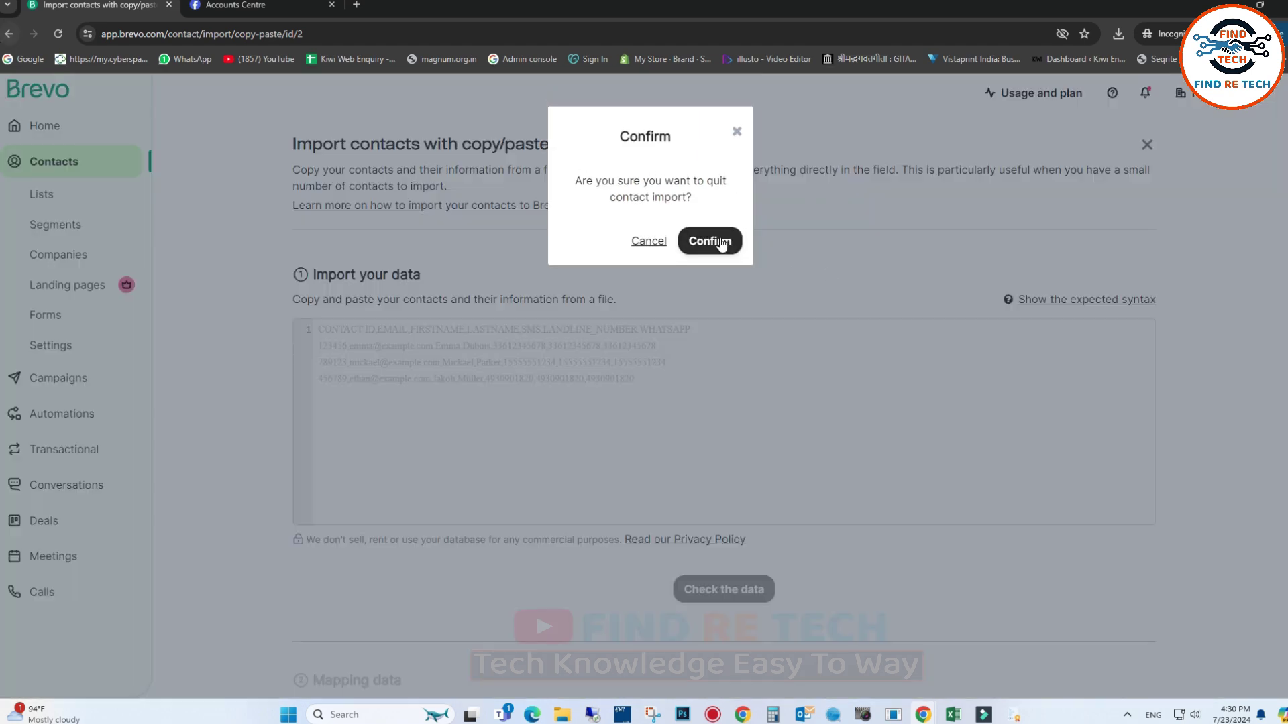
left_click(710, 208)
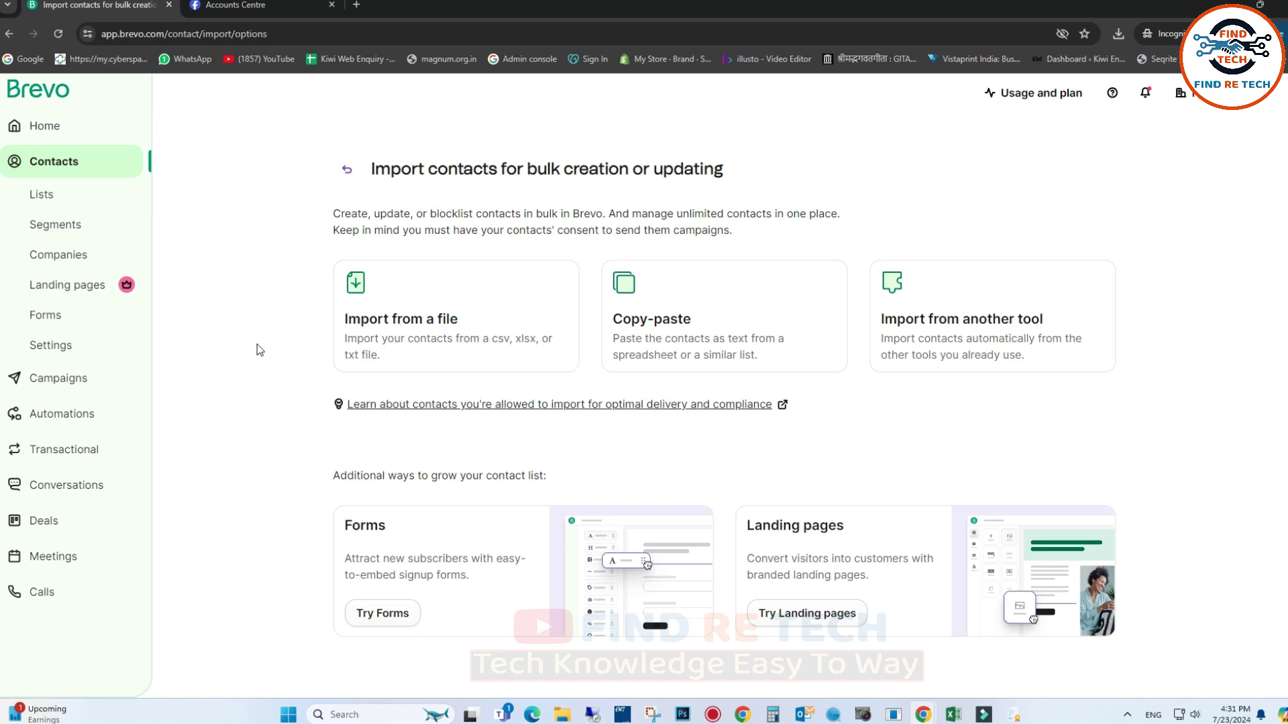
Upload Email List.xlsx from the Desktop as the contact import file and confirm it
left_click(420, 314)
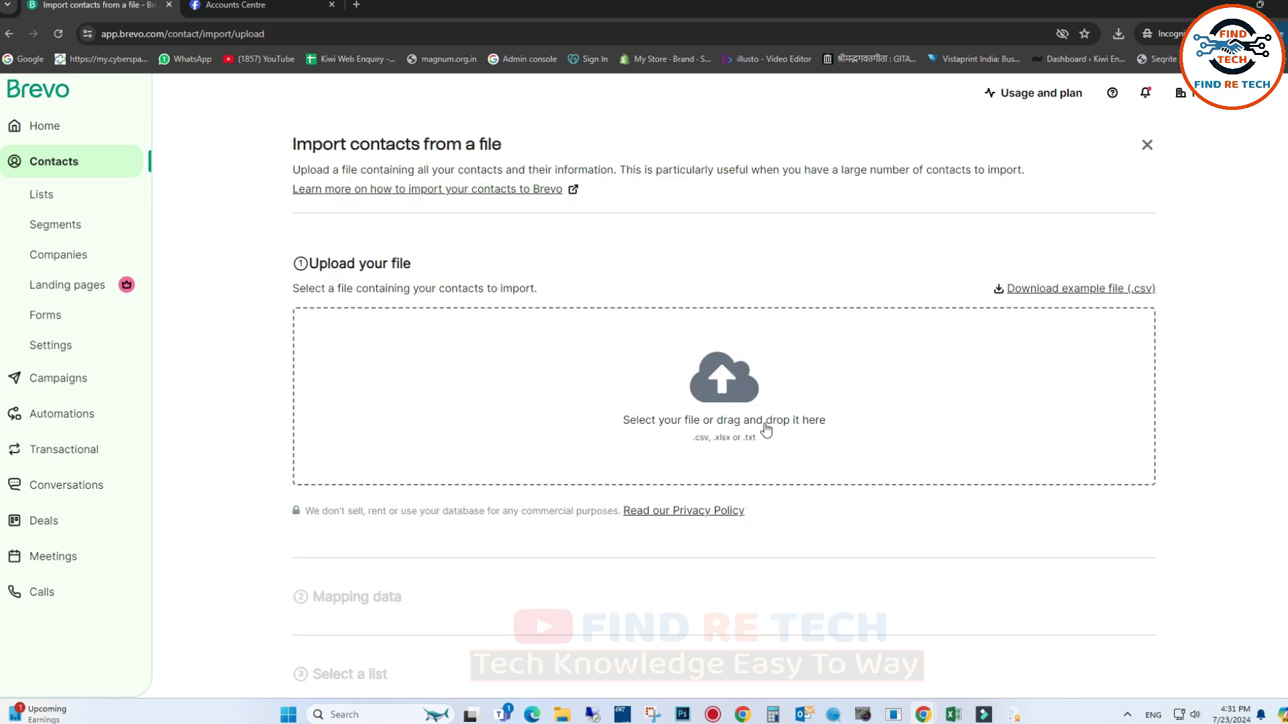
left_click(726, 391)
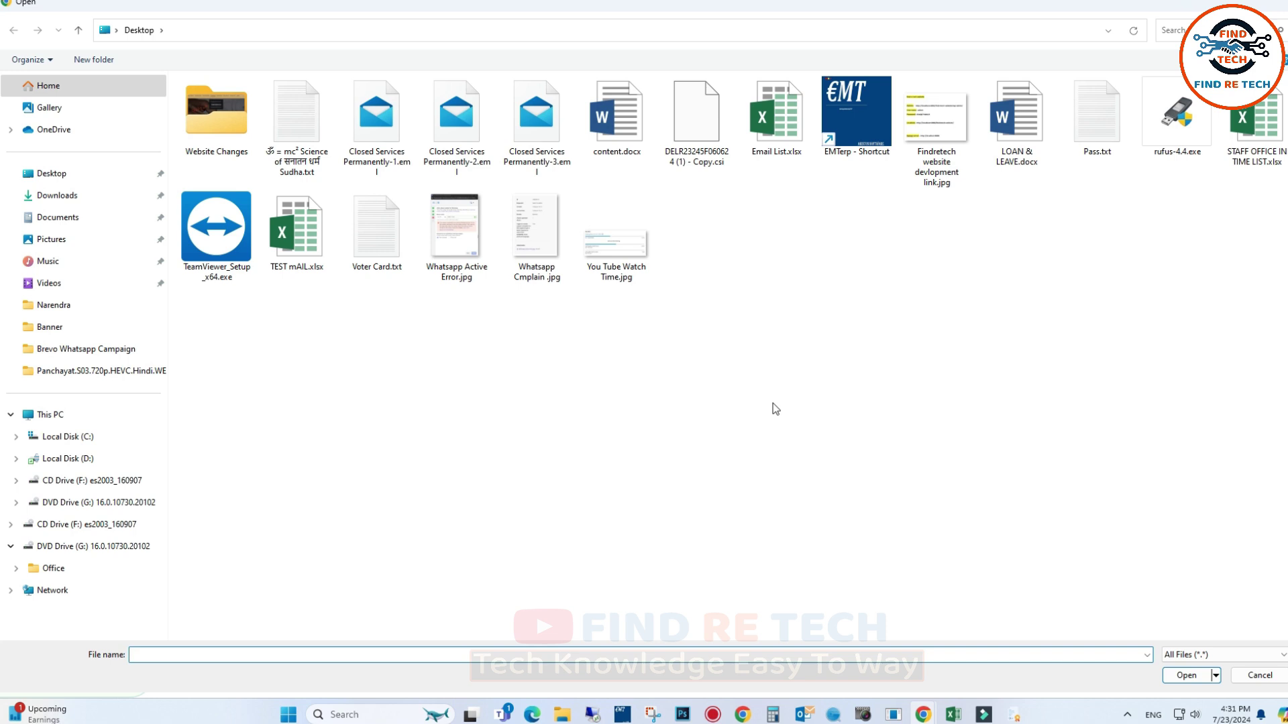
left_click(788, 144)
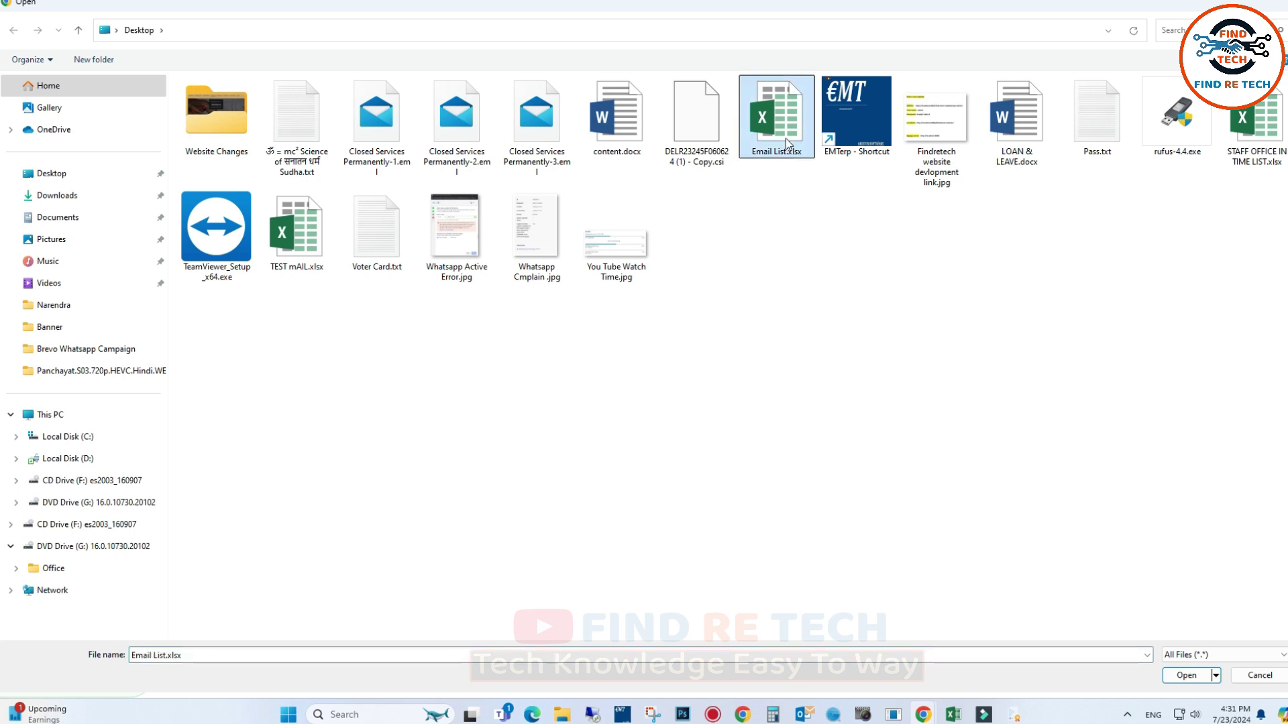
left_click(1191, 677)
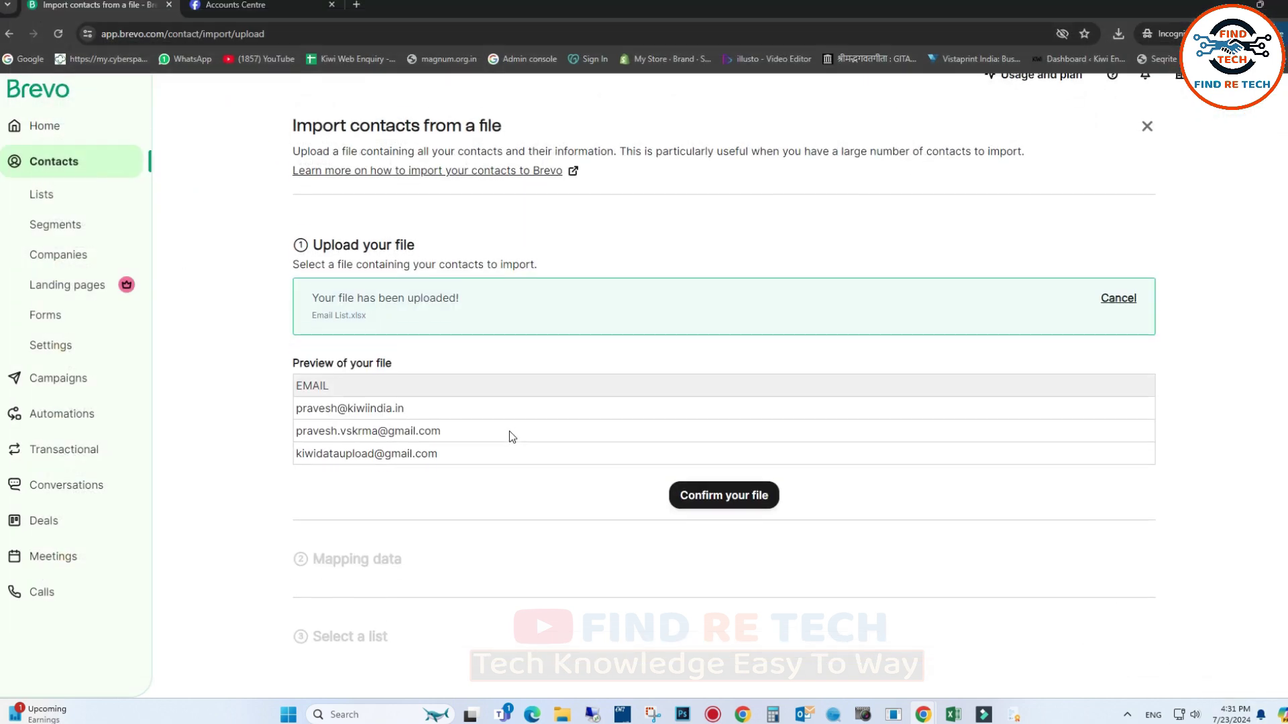
scroll(651, 481, "down", 1)
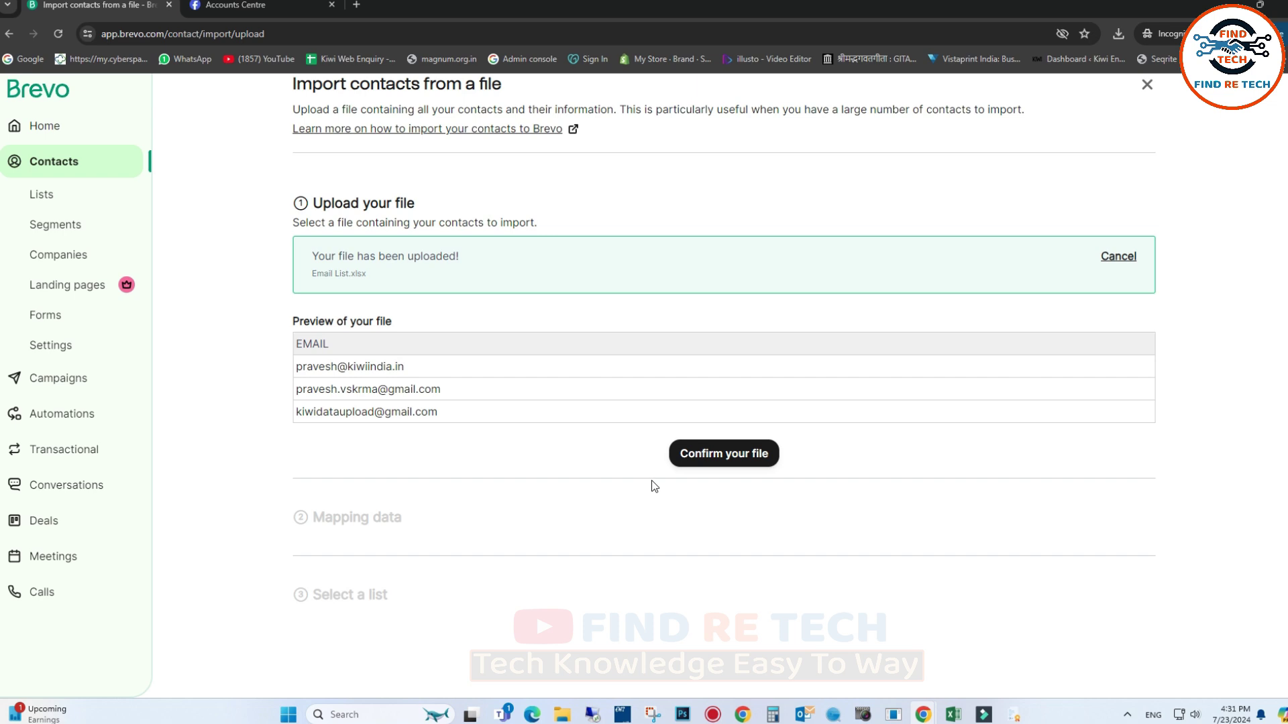
left_click(735, 462)
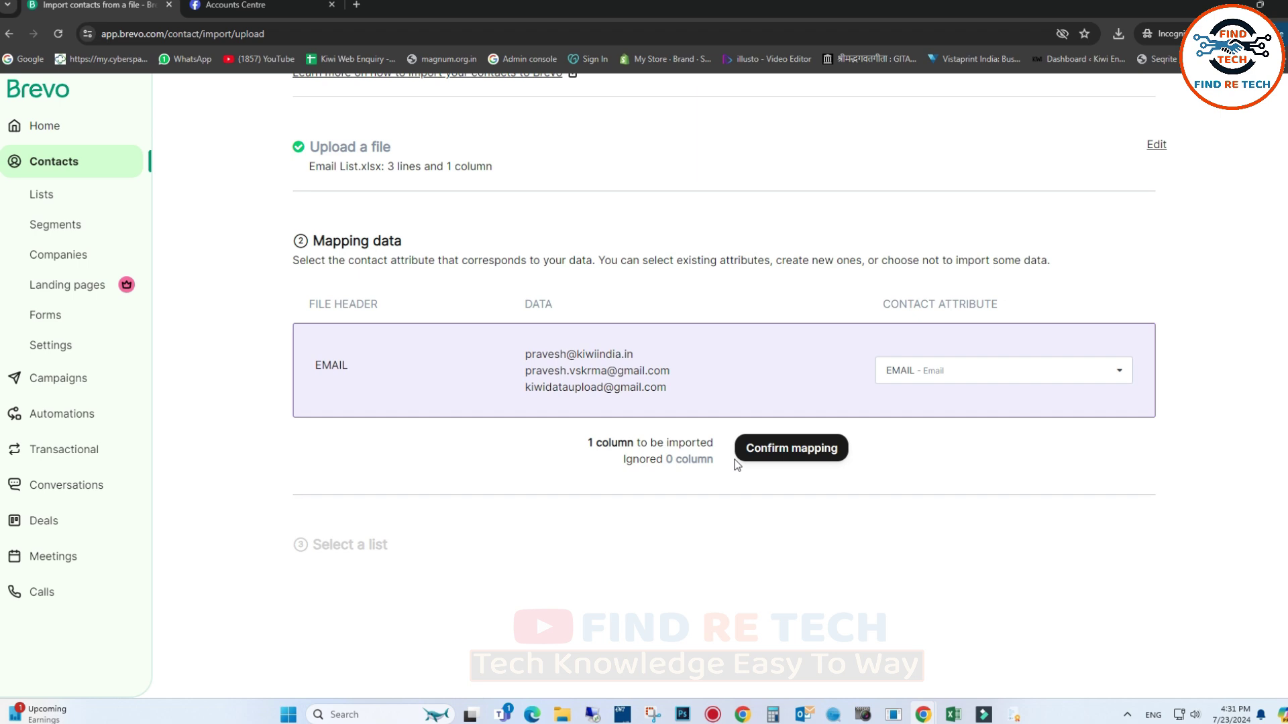
Map the EMAIL column to the EMAIL attribute and add Contacts involved in conversations to the destination lists alongside Your first list
left_click(920, 378)
left_click(916, 478)
left_click(783, 456)
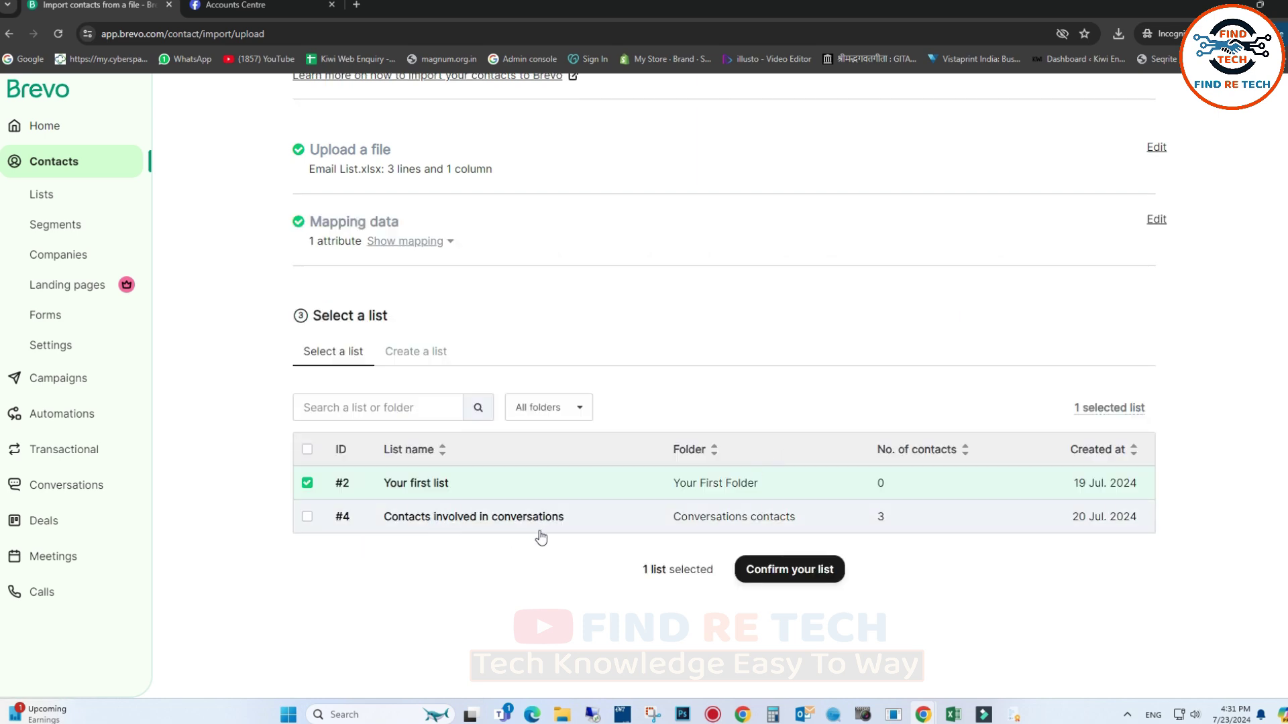
left_click(307, 518)
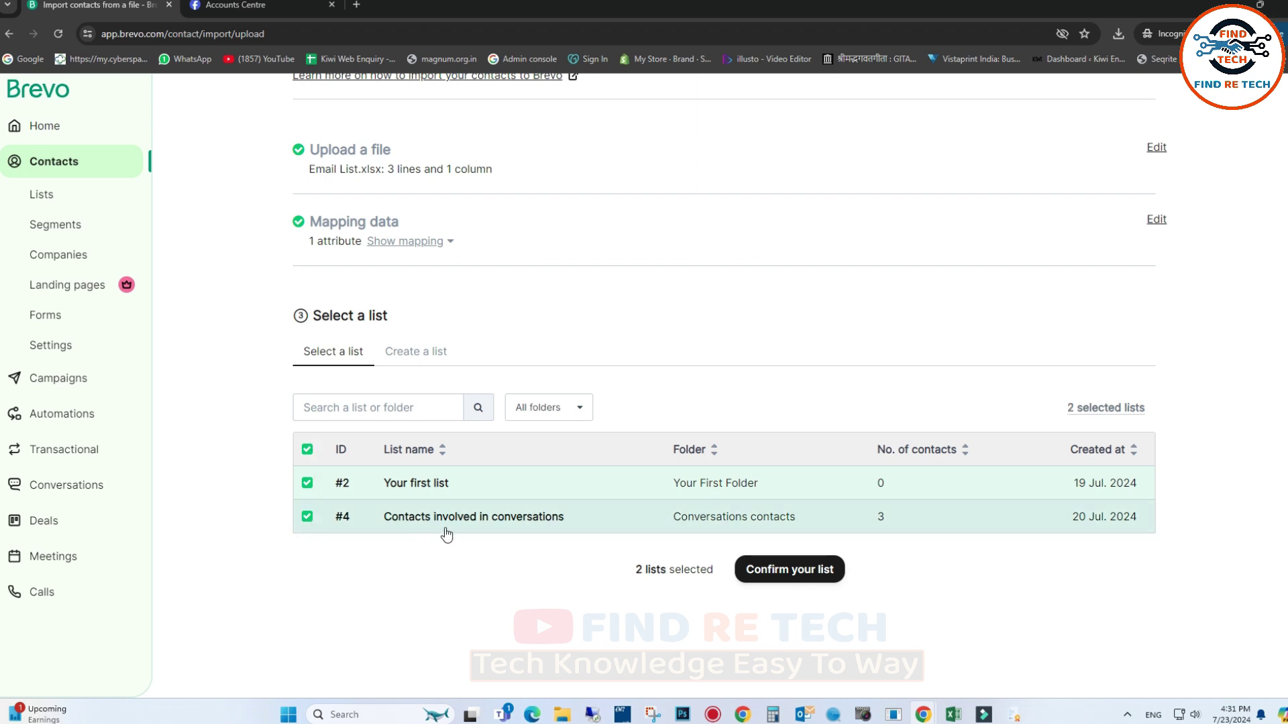
left_click(786, 572)
Accept the opt-in agreement conditions and confirm the contact import
scroll(786, 571, "down", 2)
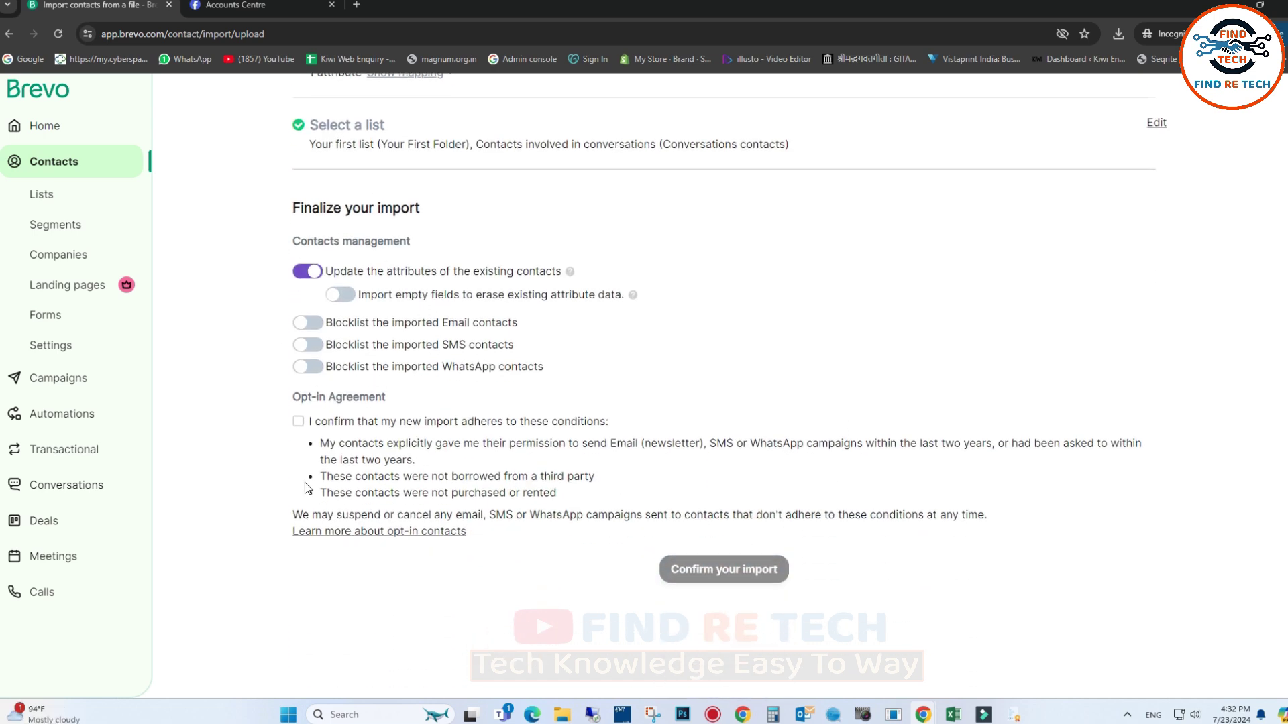
left_click(298, 422)
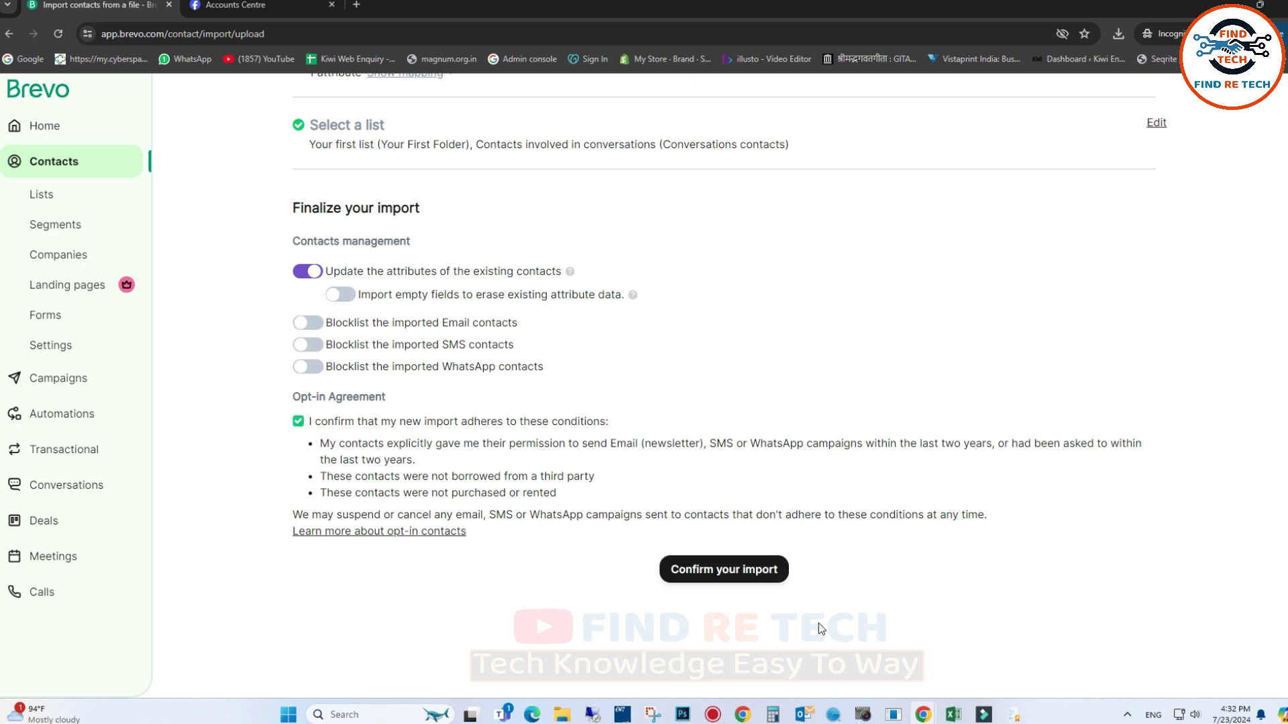
left_click(716, 575)
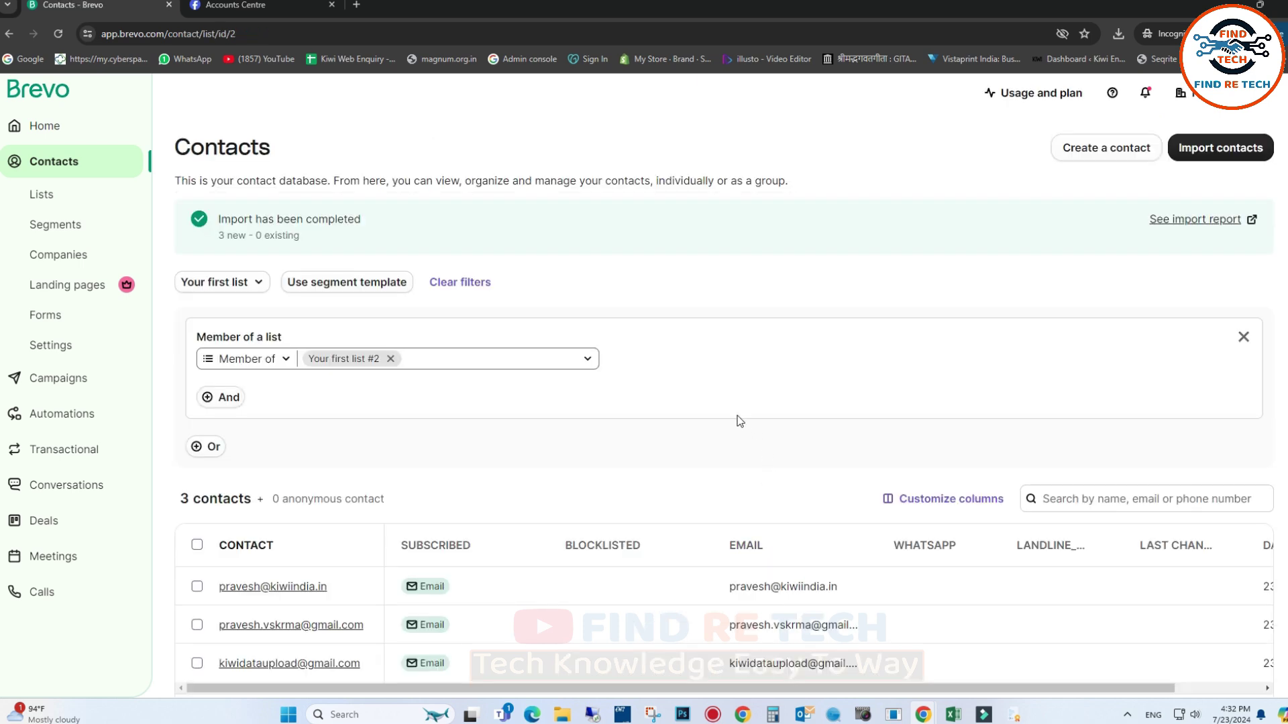
scroll(644, 426, "down", 1)
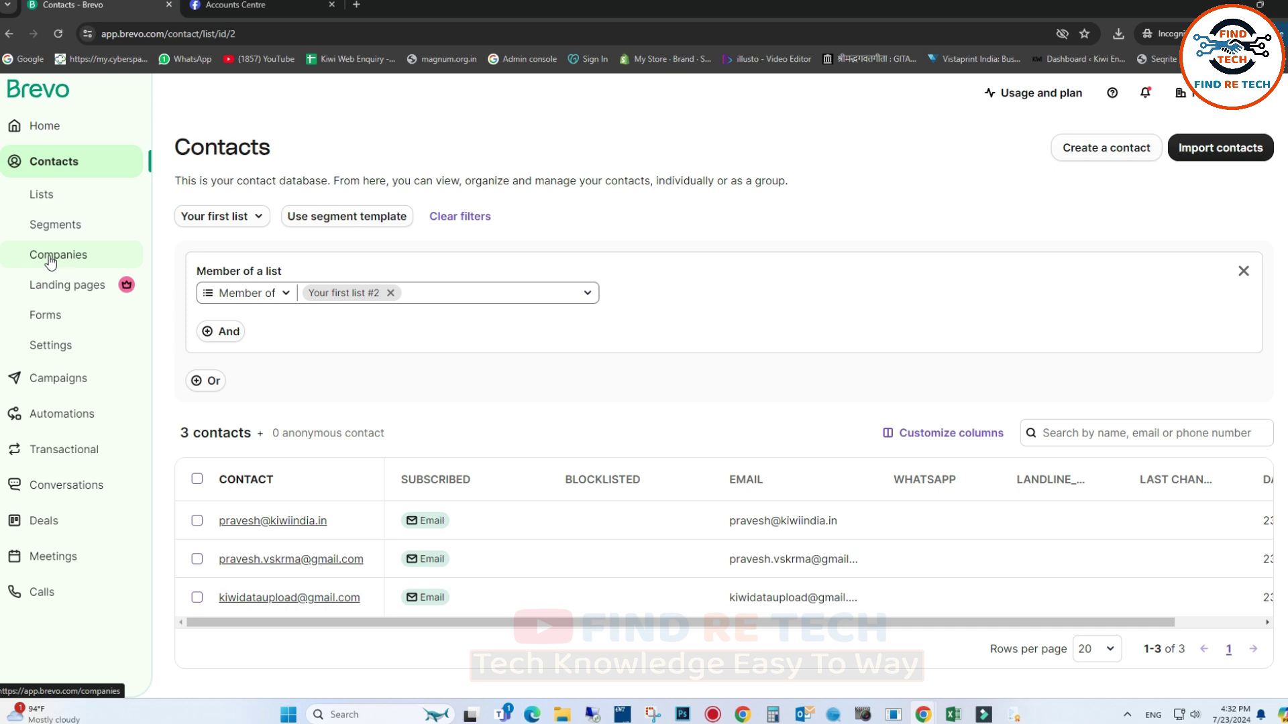
Start creating a campaign from the Campaigns dashboard and open the Welcome Message automation template
left_click(51, 378)
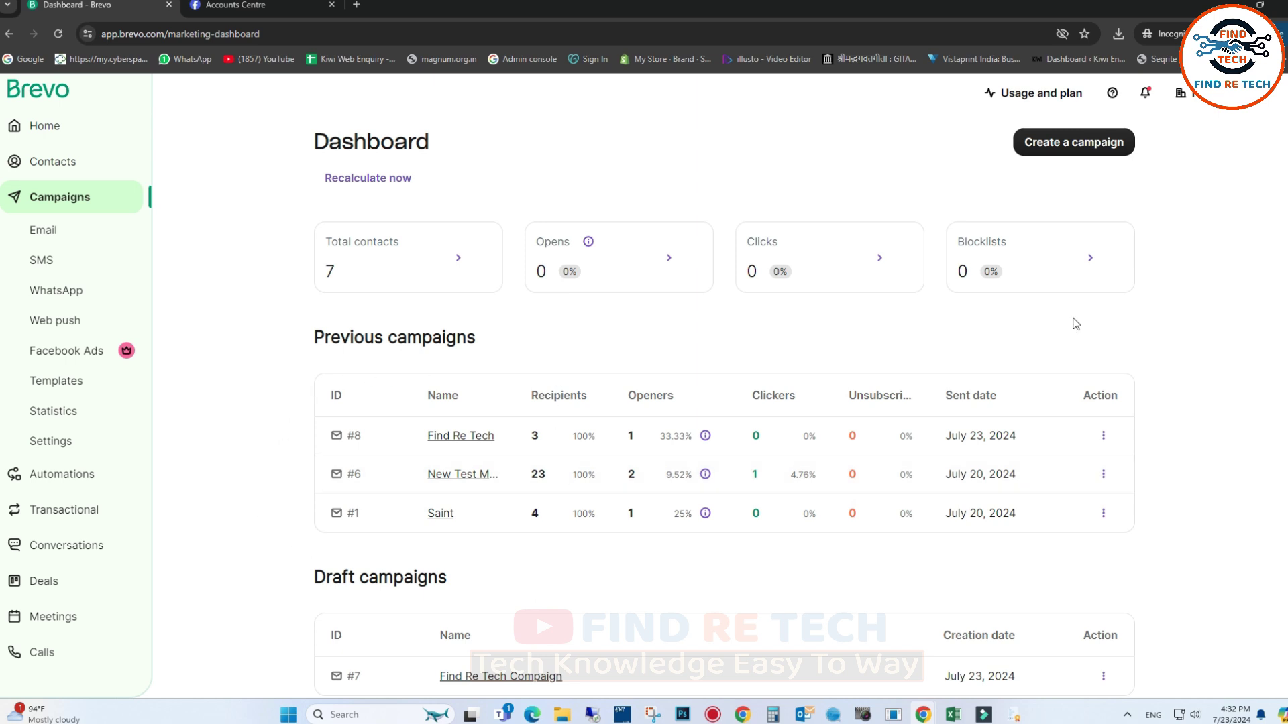
scroll(585, 575, "down", 1)
scroll(590, 575, "up", 1)
left_click(1055, 149)
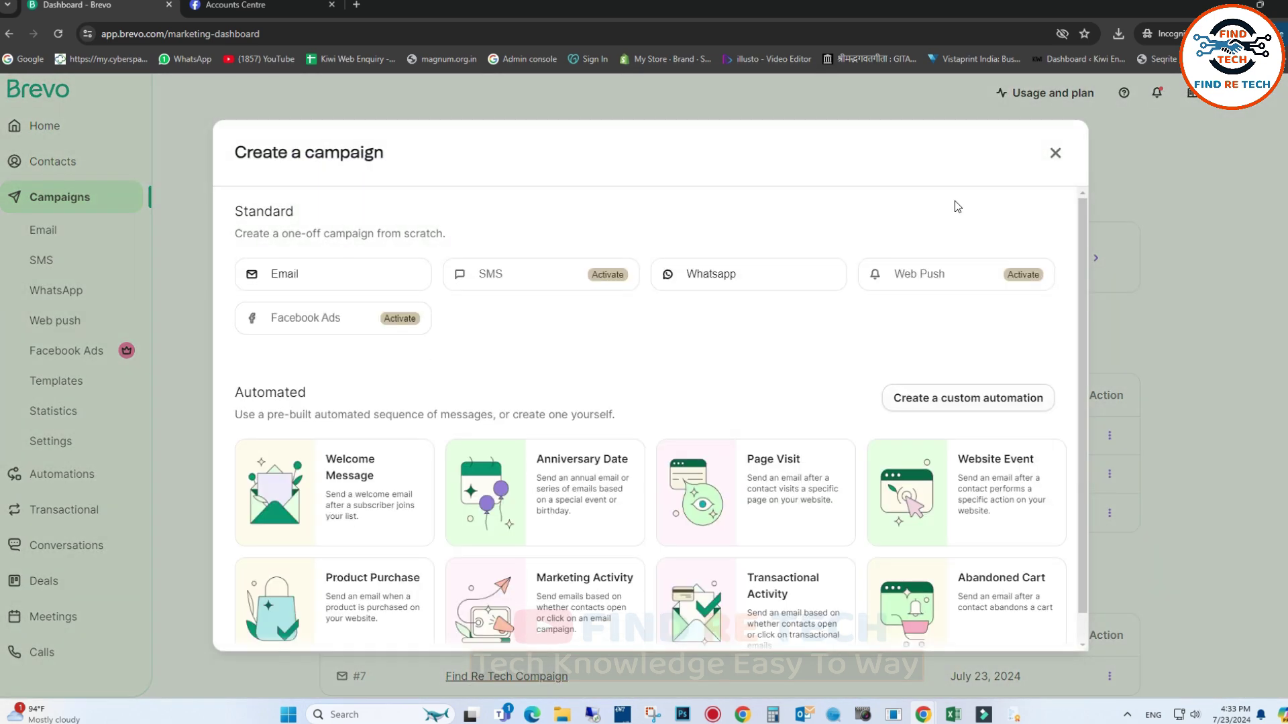
scroll(532, 402, "down", 1)
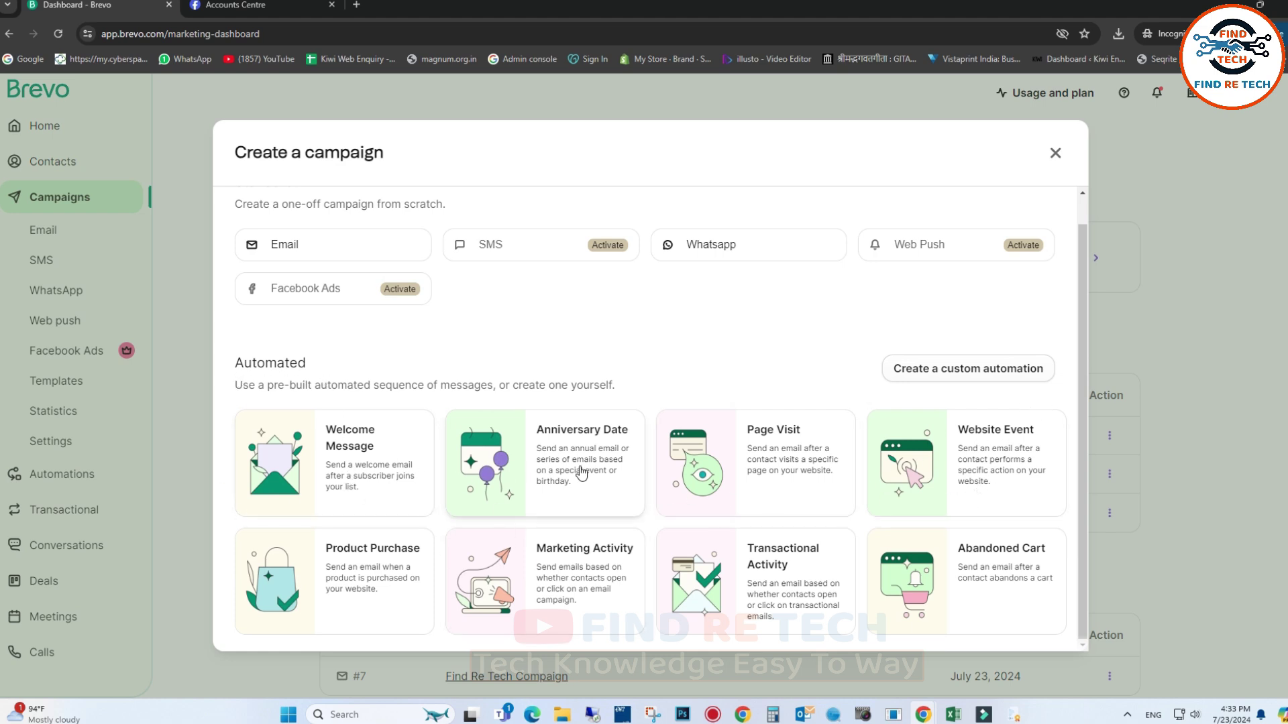
left_click(345, 468)
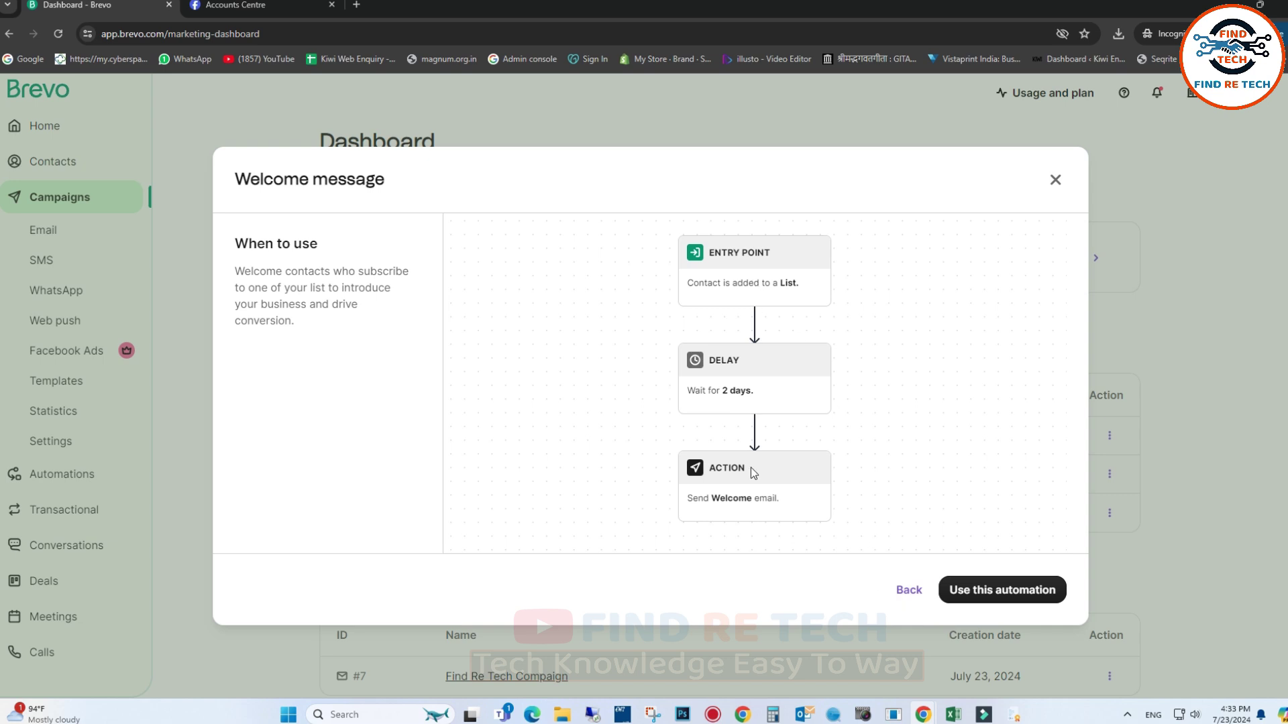
Leave the Welcome message template and create a regular email campaign named FIND RE TECH NEW
left_click(909, 591)
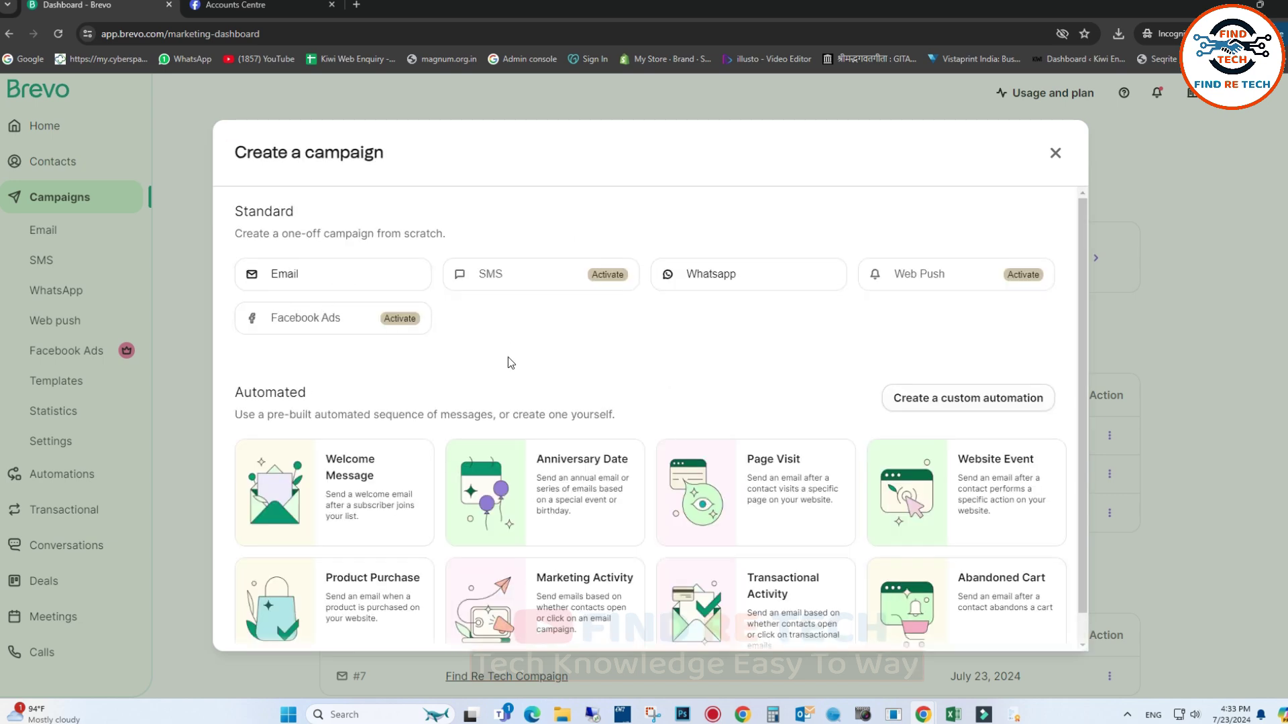
left_click(356, 281)
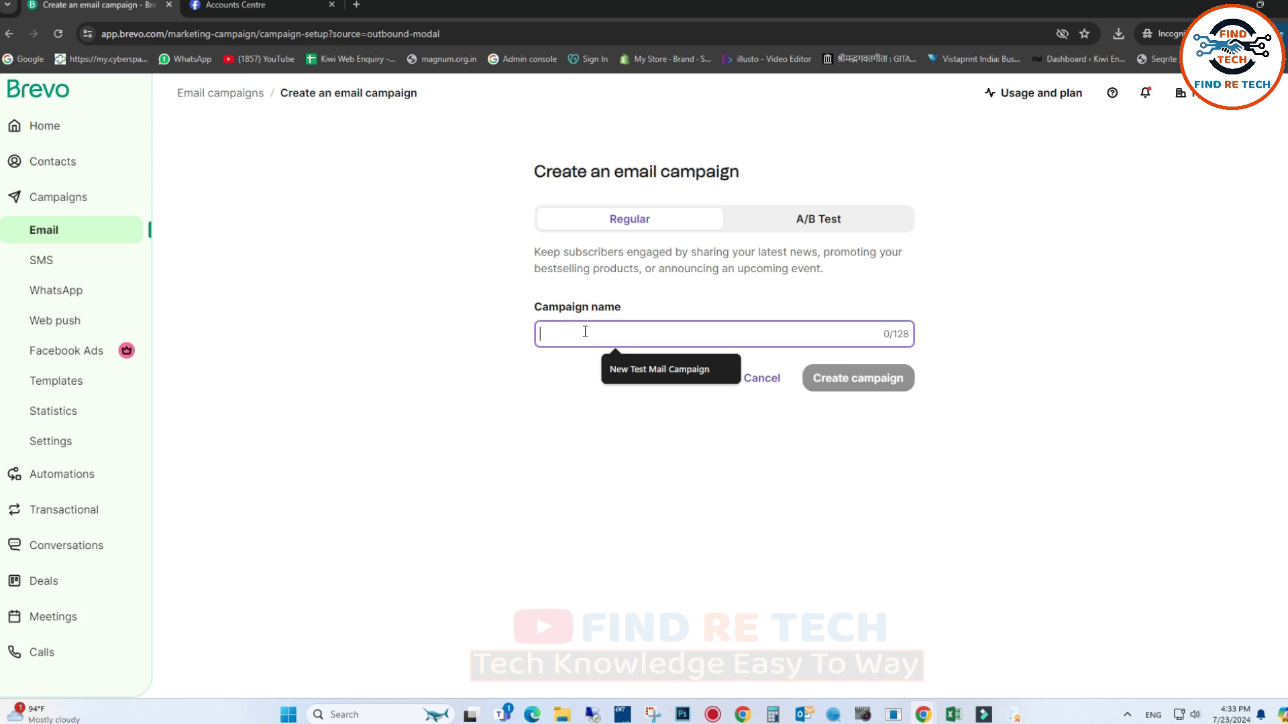
type("FIN")
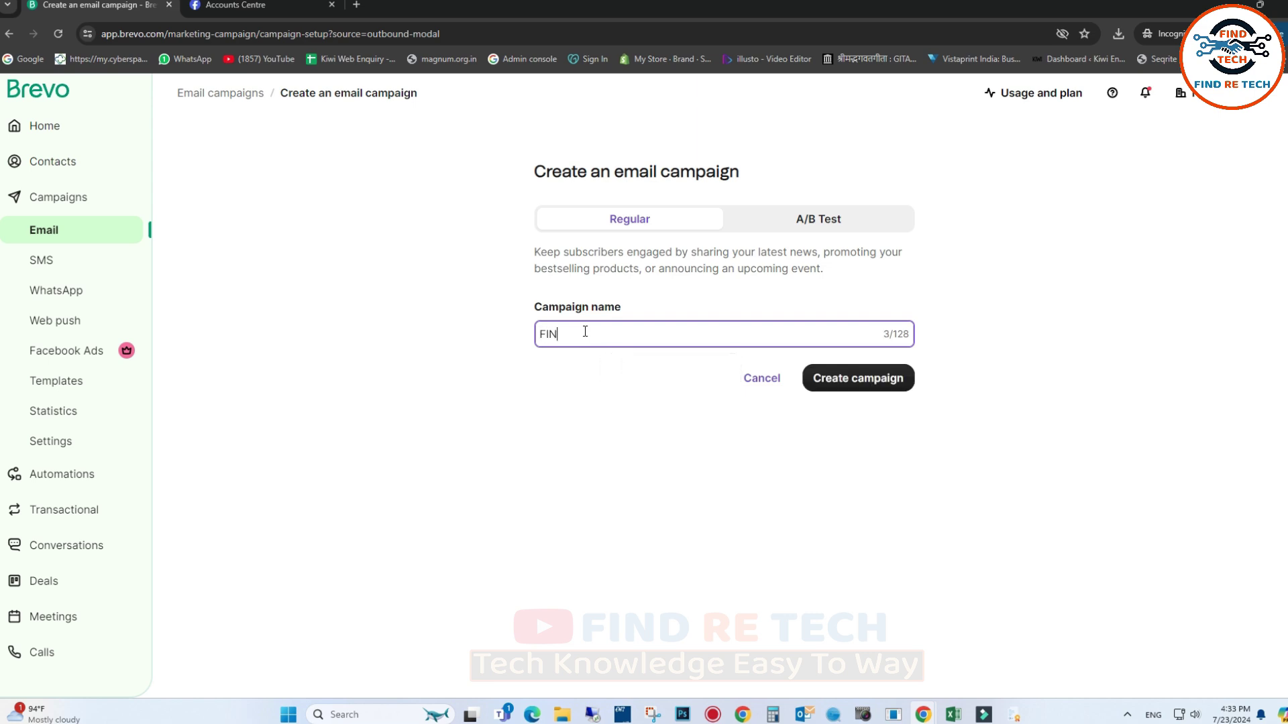
type("D RE TECH NEW")
left_click(861, 387)
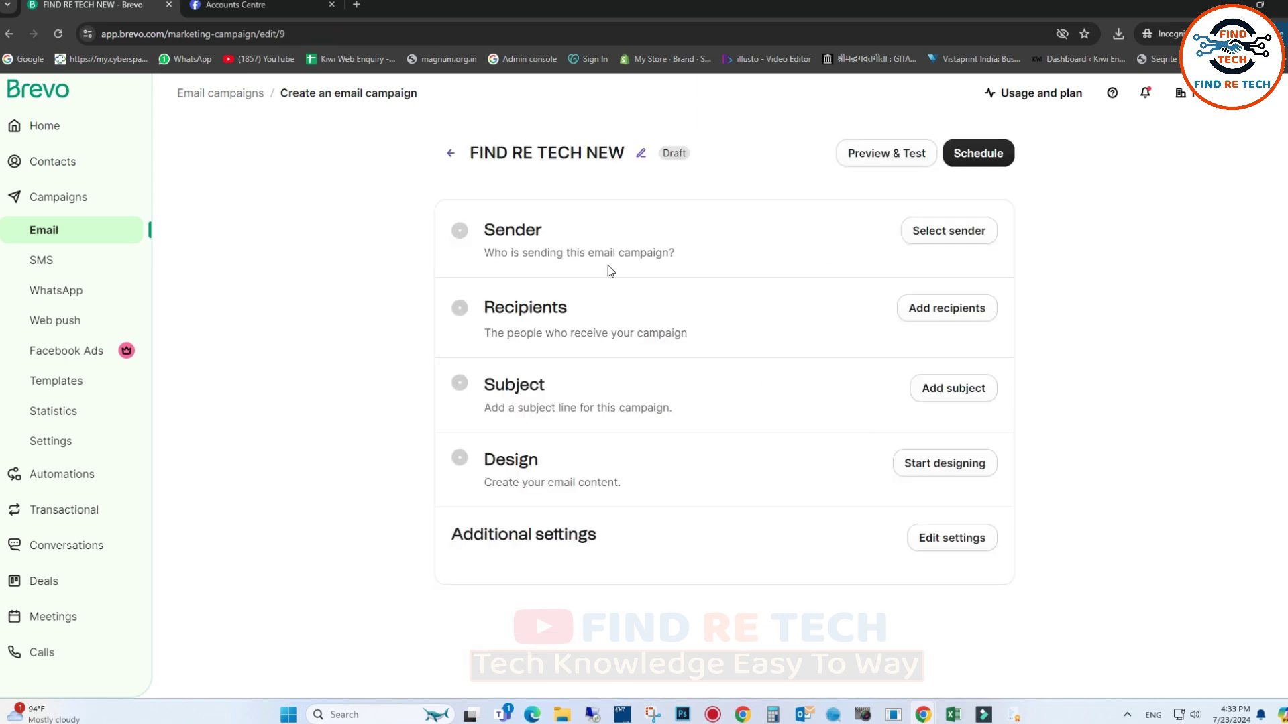
Set the campaign's sender to the Saint G Leather Studio Pvt Ltd email address and save it
left_click(937, 242)
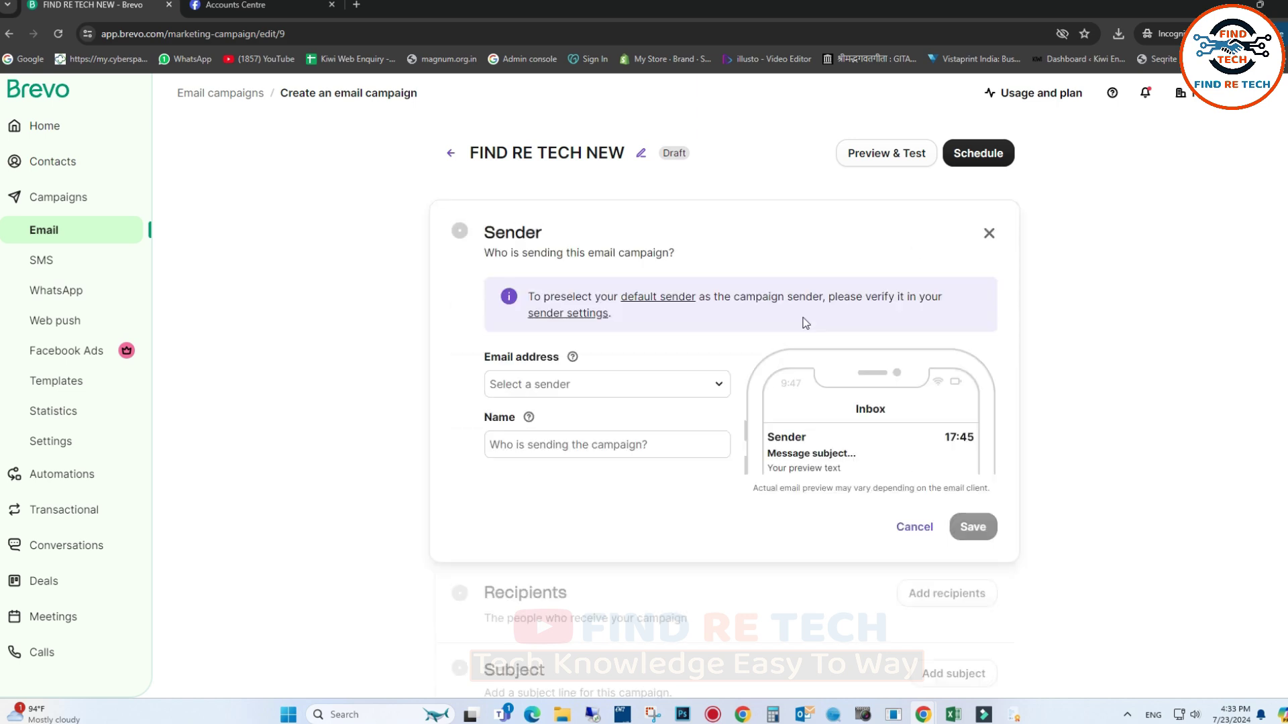
left_click(618, 394)
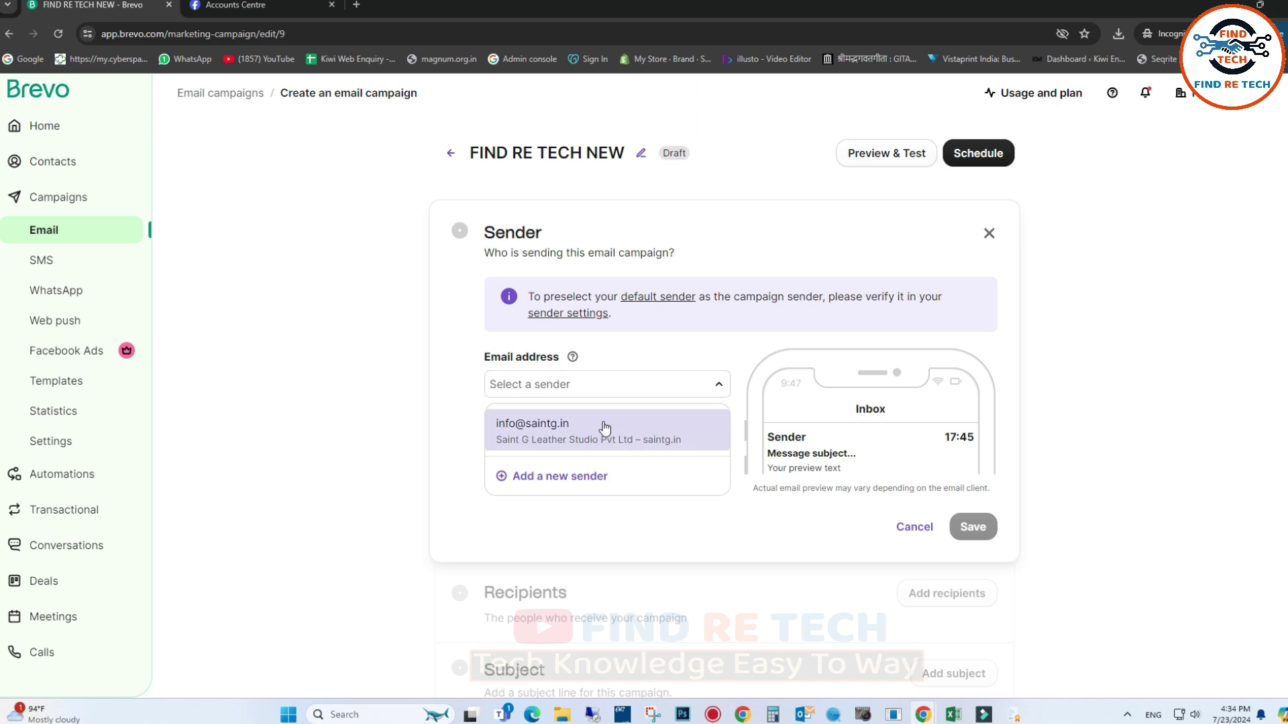
left_click(531, 429)
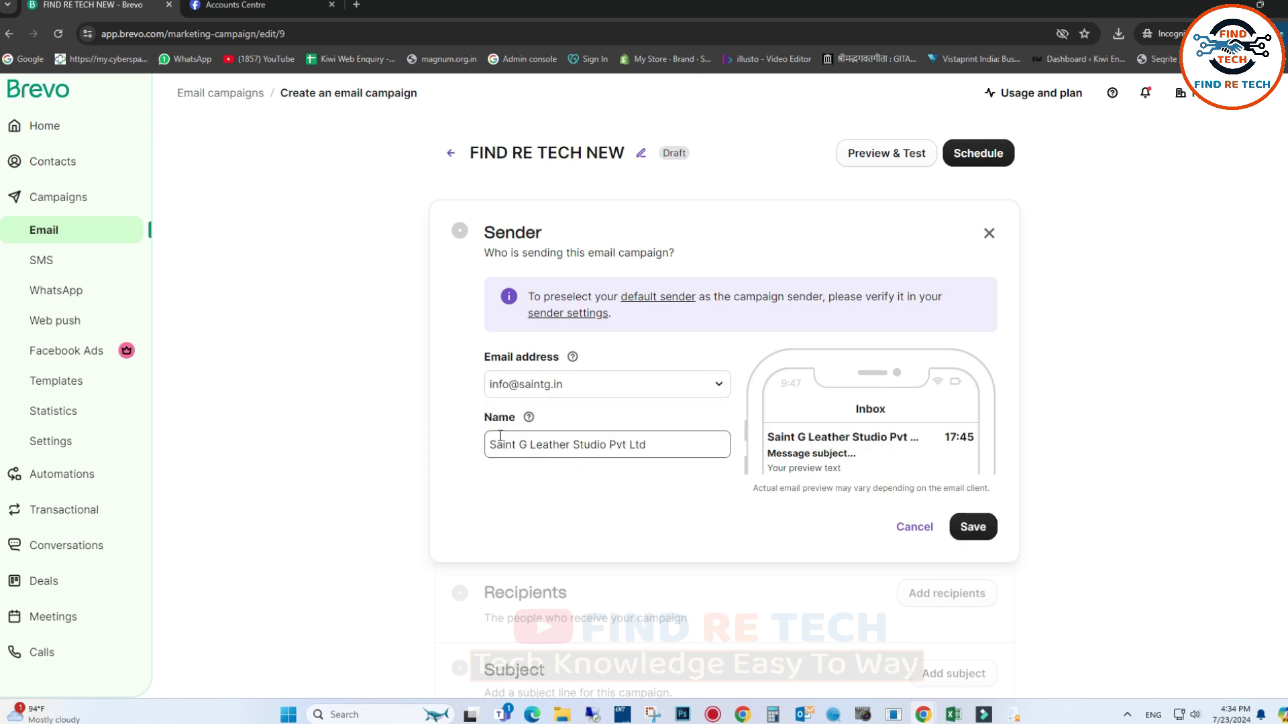
scroll(581, 495, "down", 1)
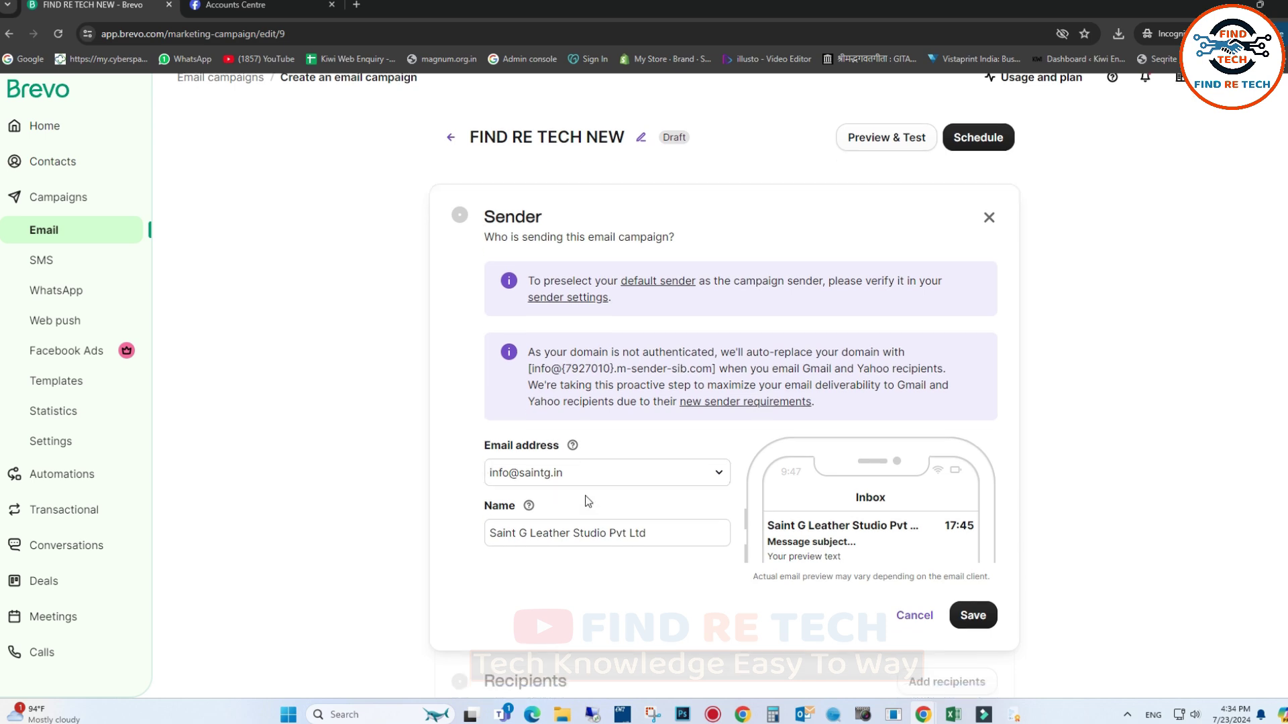
left_click(594, 424)
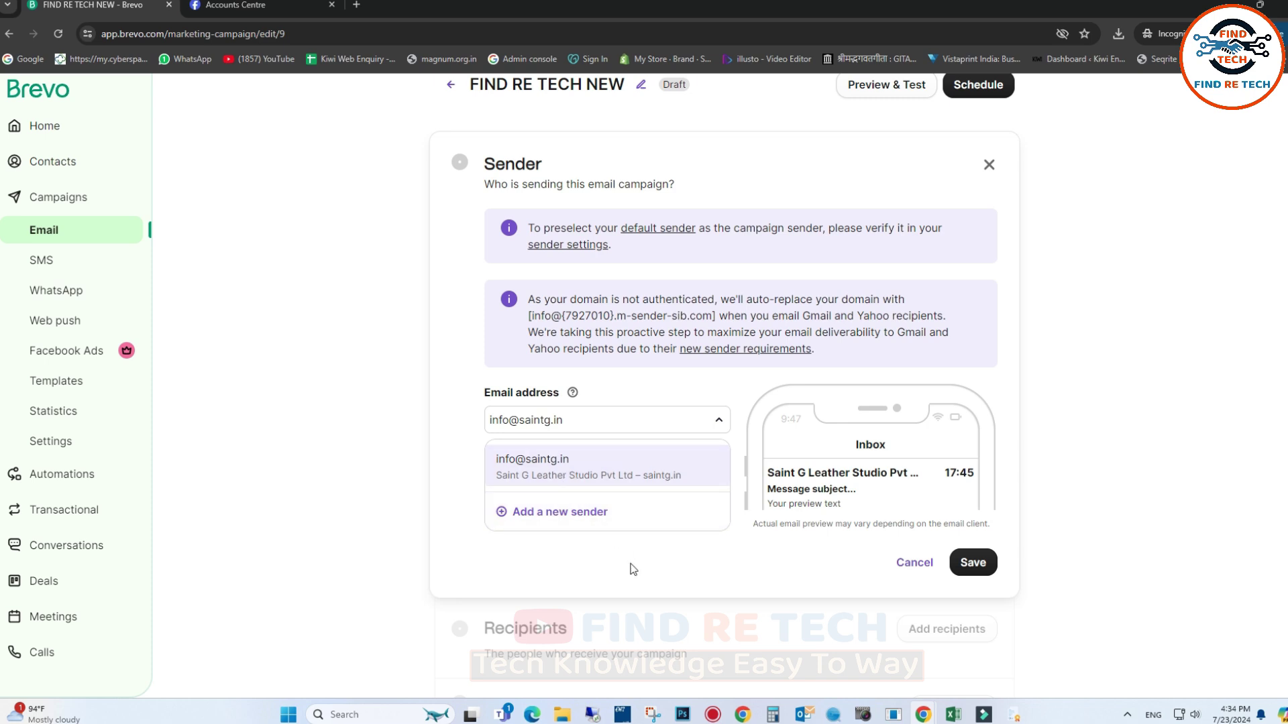
left_click(654, 547)
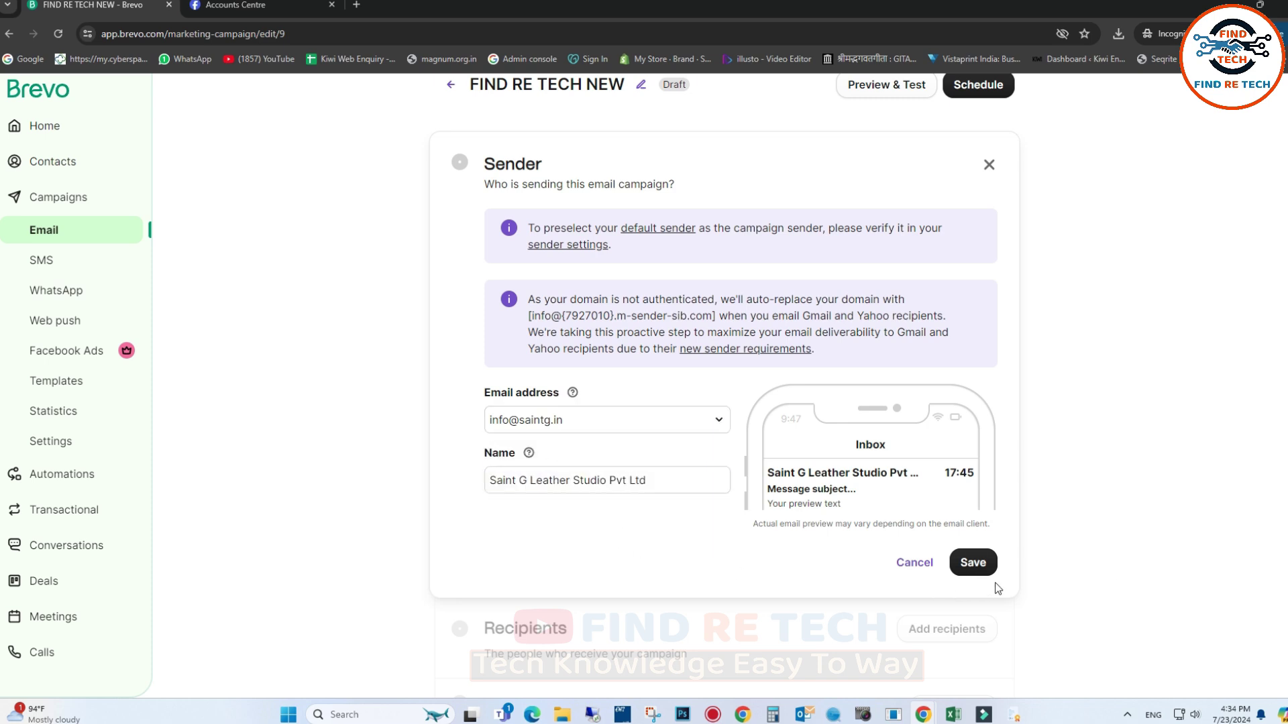
left_click(971, 571)
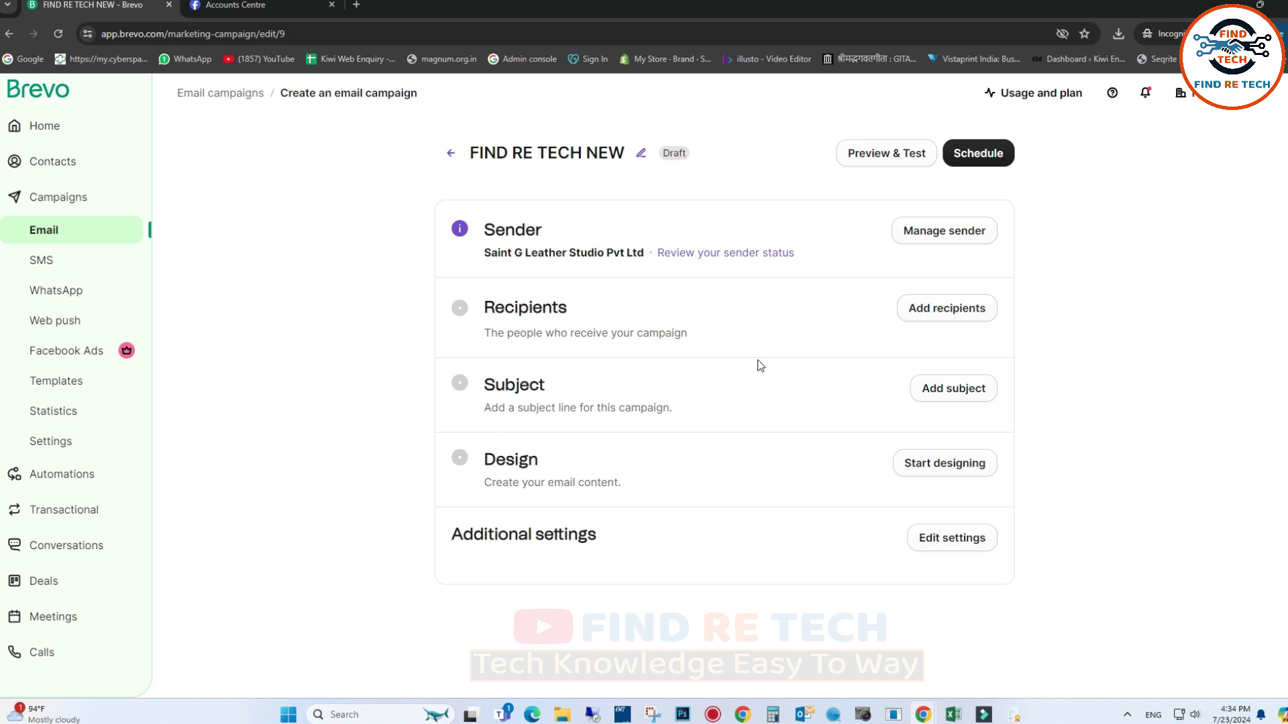
Add Your first list #2 as the campaign's recipients and save the selection
left_click(939, 311)
left_click(542, 401)
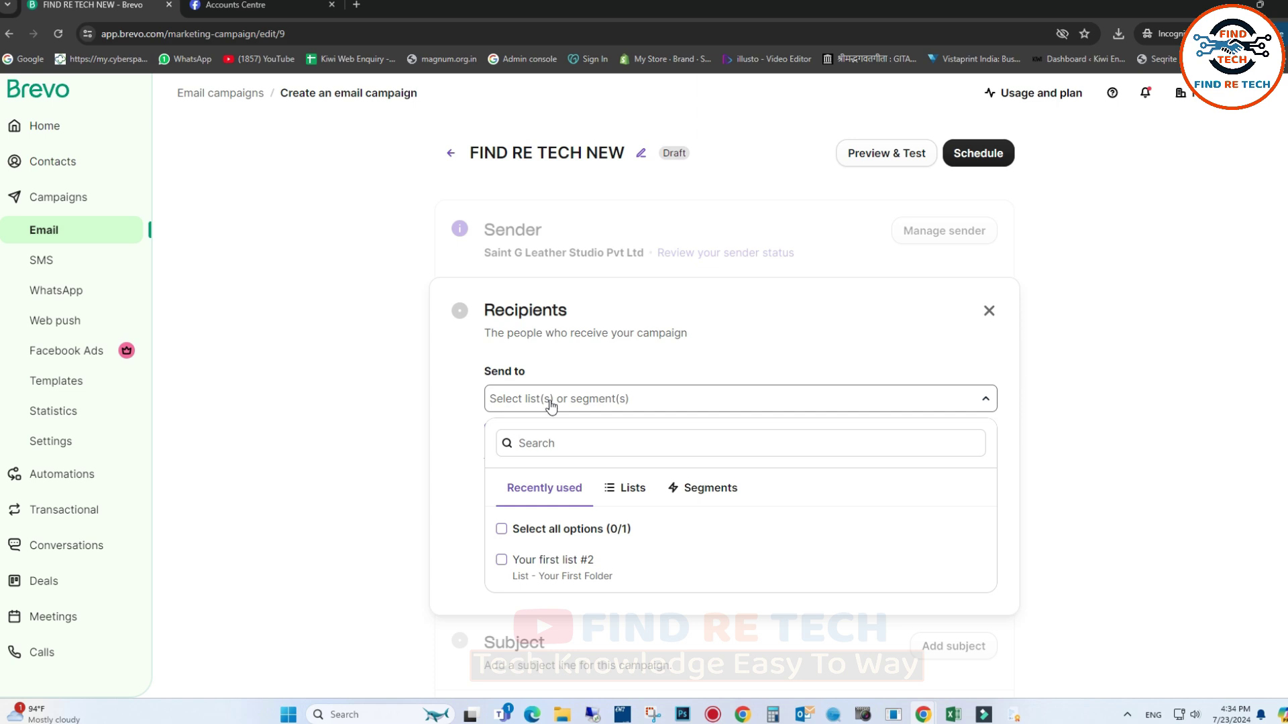
left_click(503, 531)
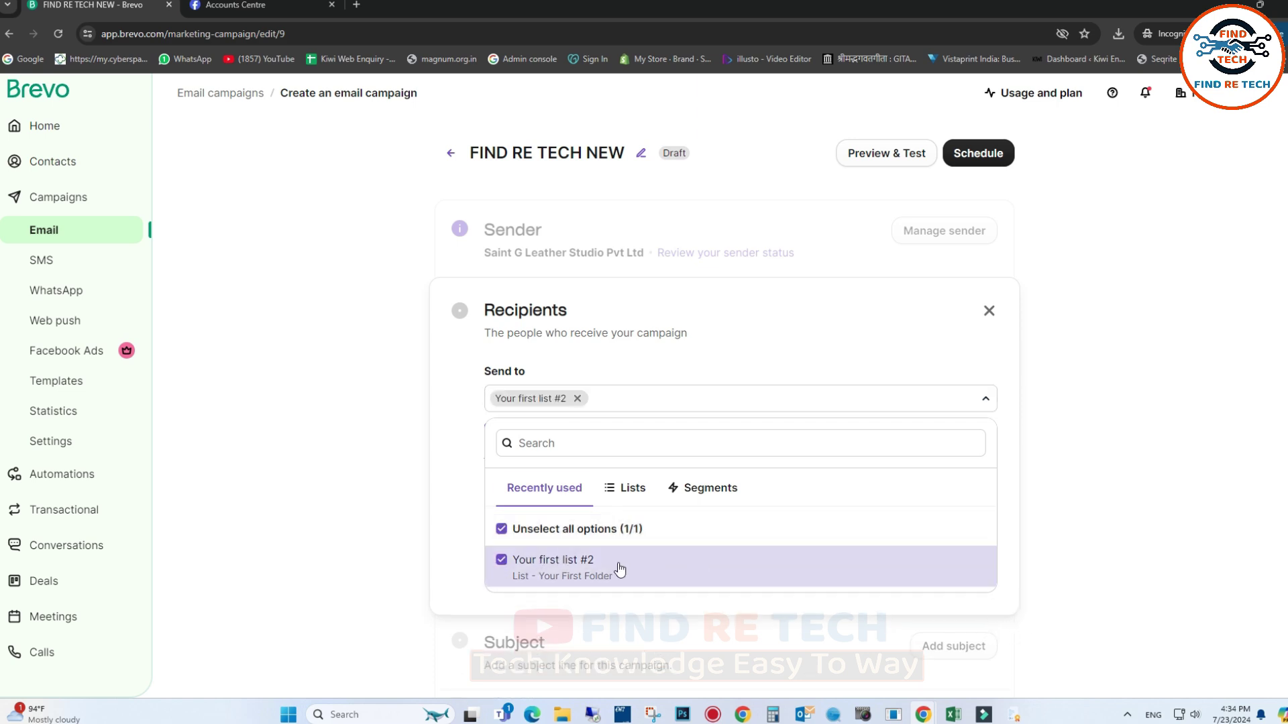
left_click(624, 570)
left_click(503, 564)
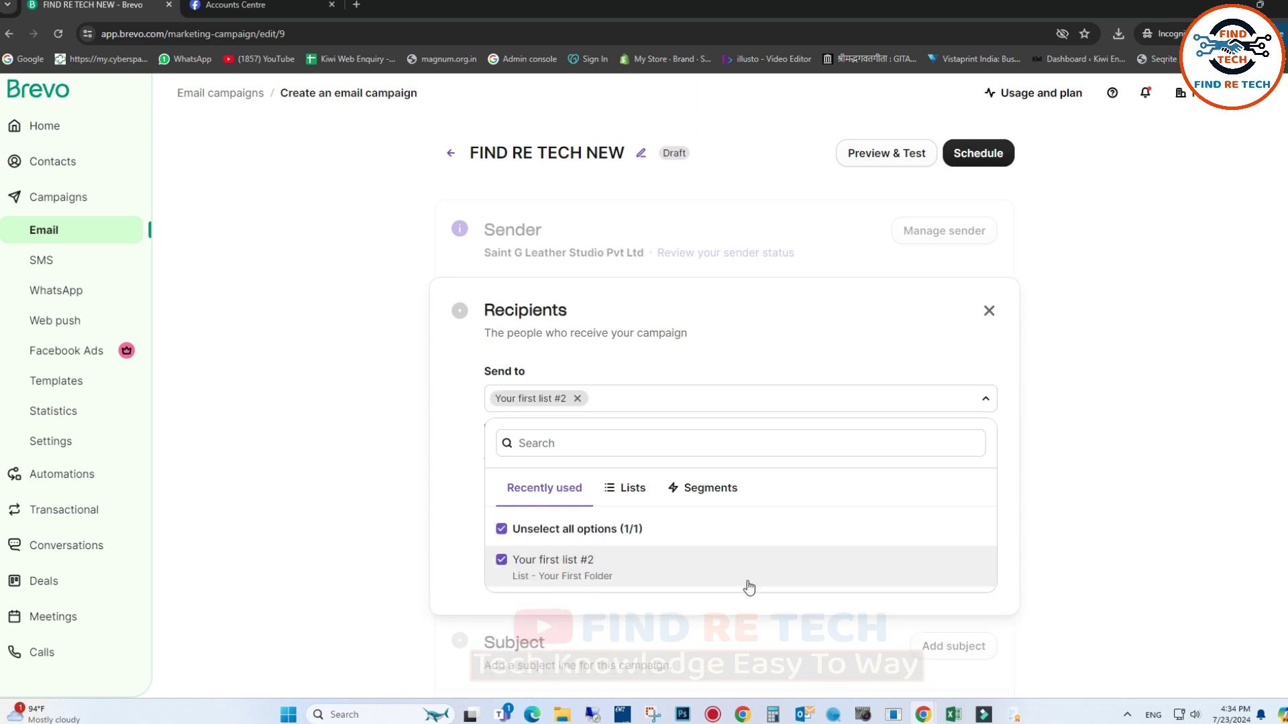
left_click(1210, 584)
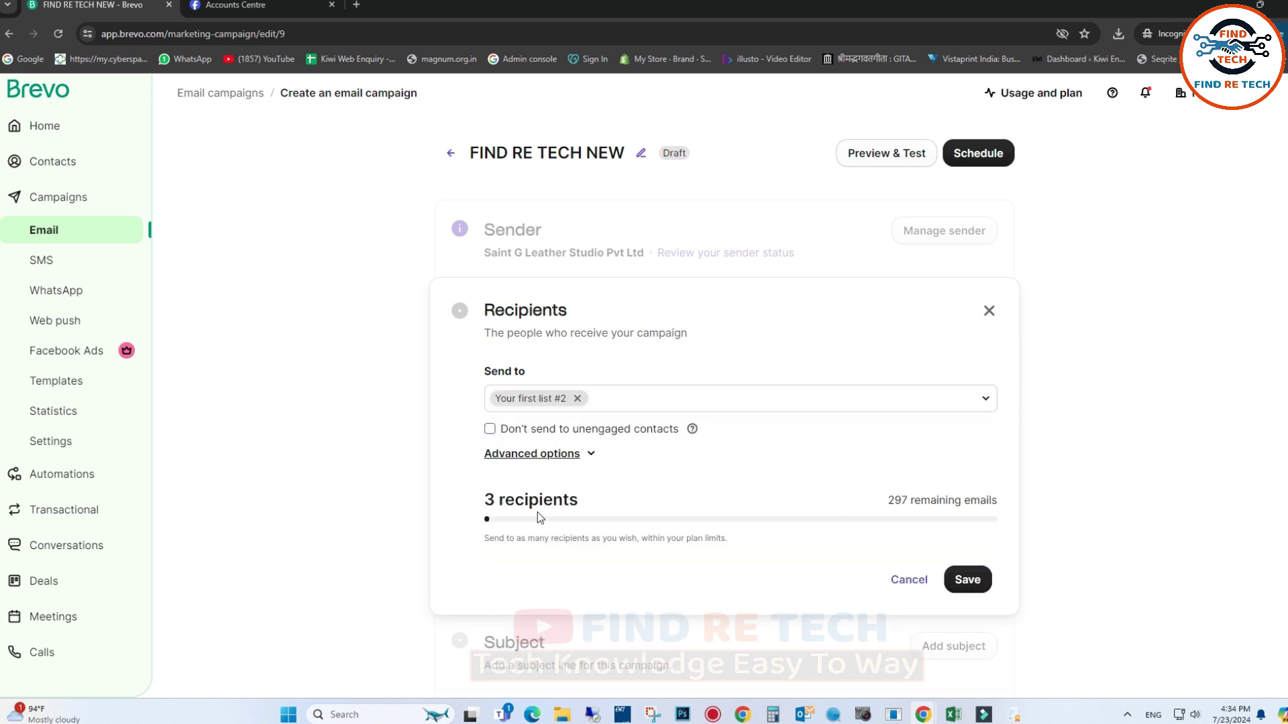
left_click_drag(475, 501, 603, 508)
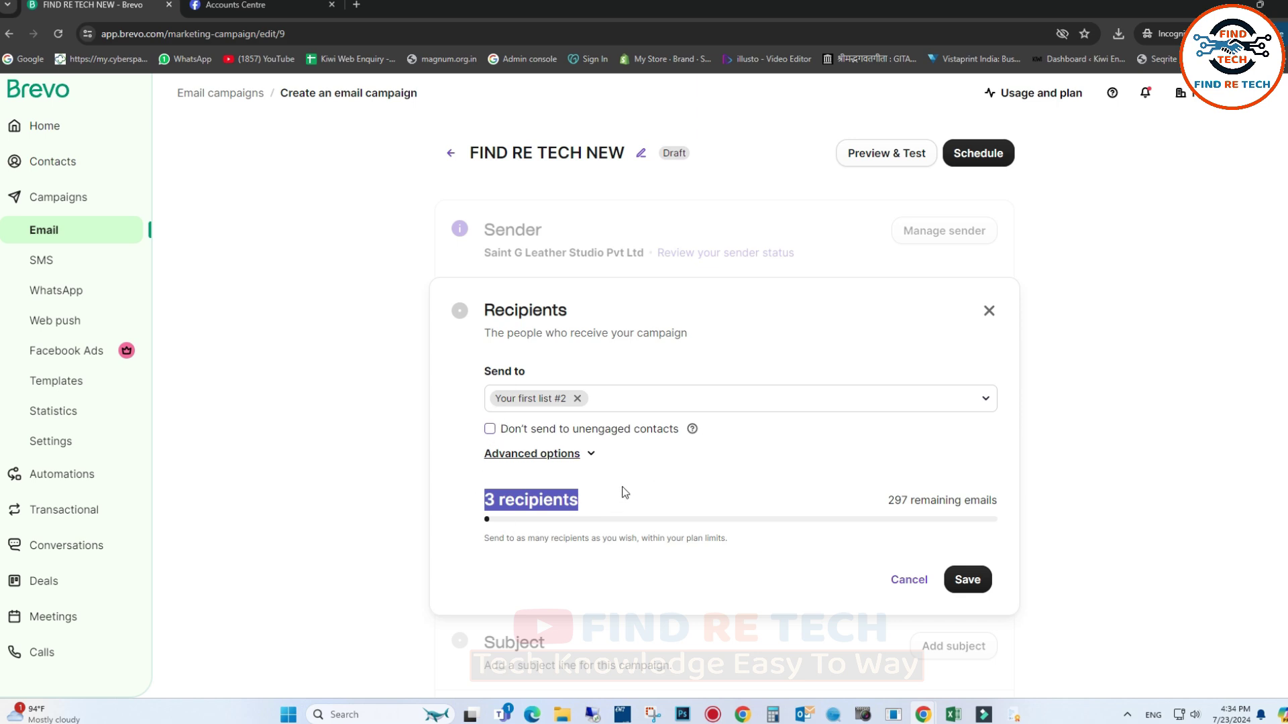
left_click(958, 588)
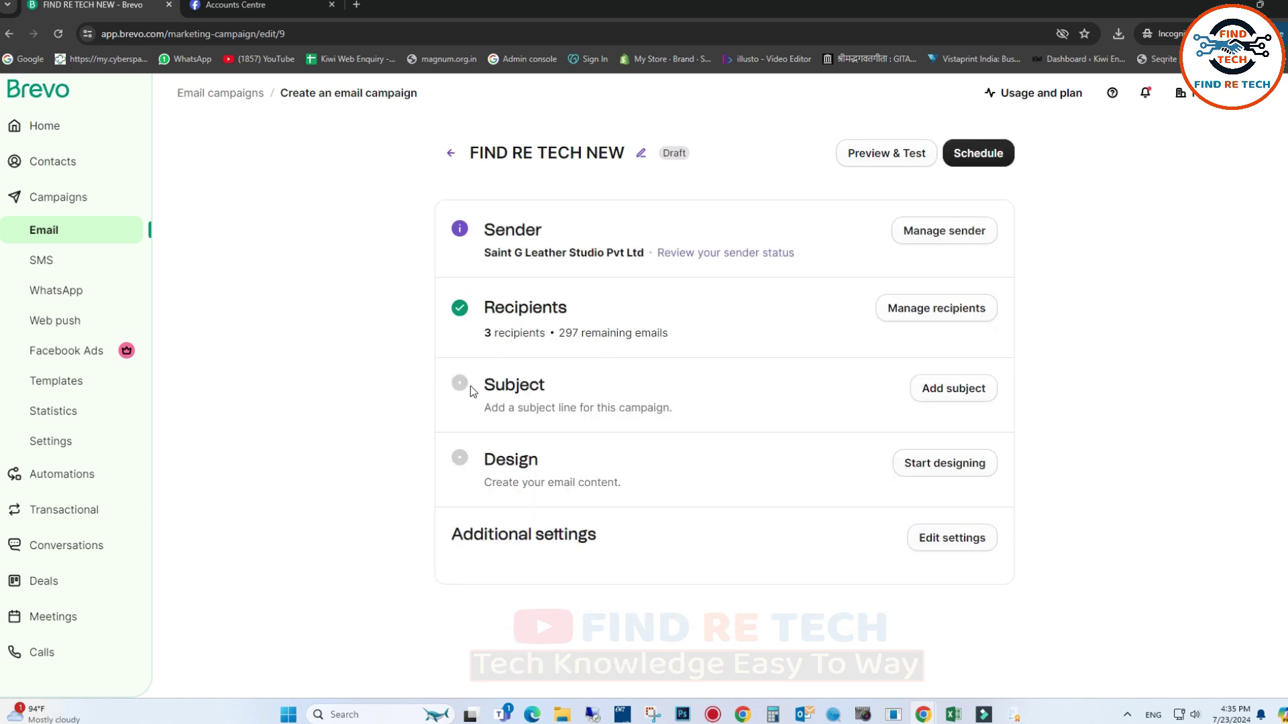
Enter FIND RE TECH YOU TUB CAMPAIGN as the campaign's subject line
left_click(937, 393)
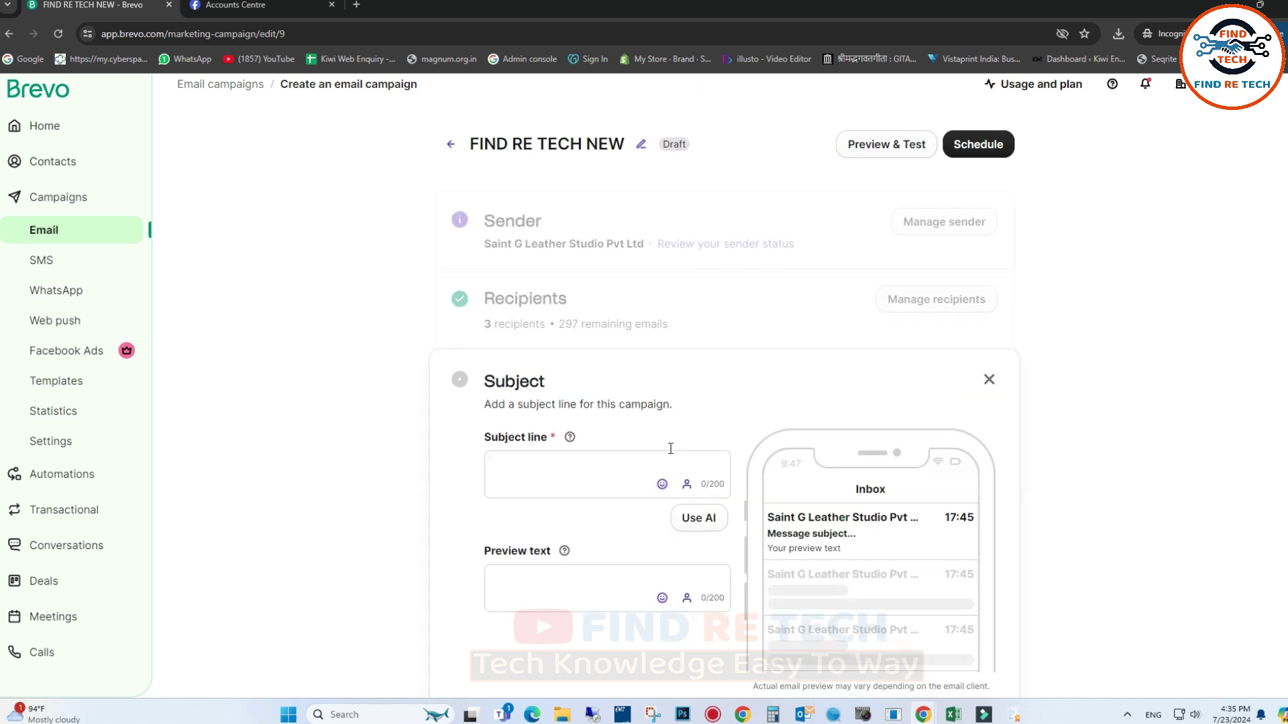
left_click(527, 357)
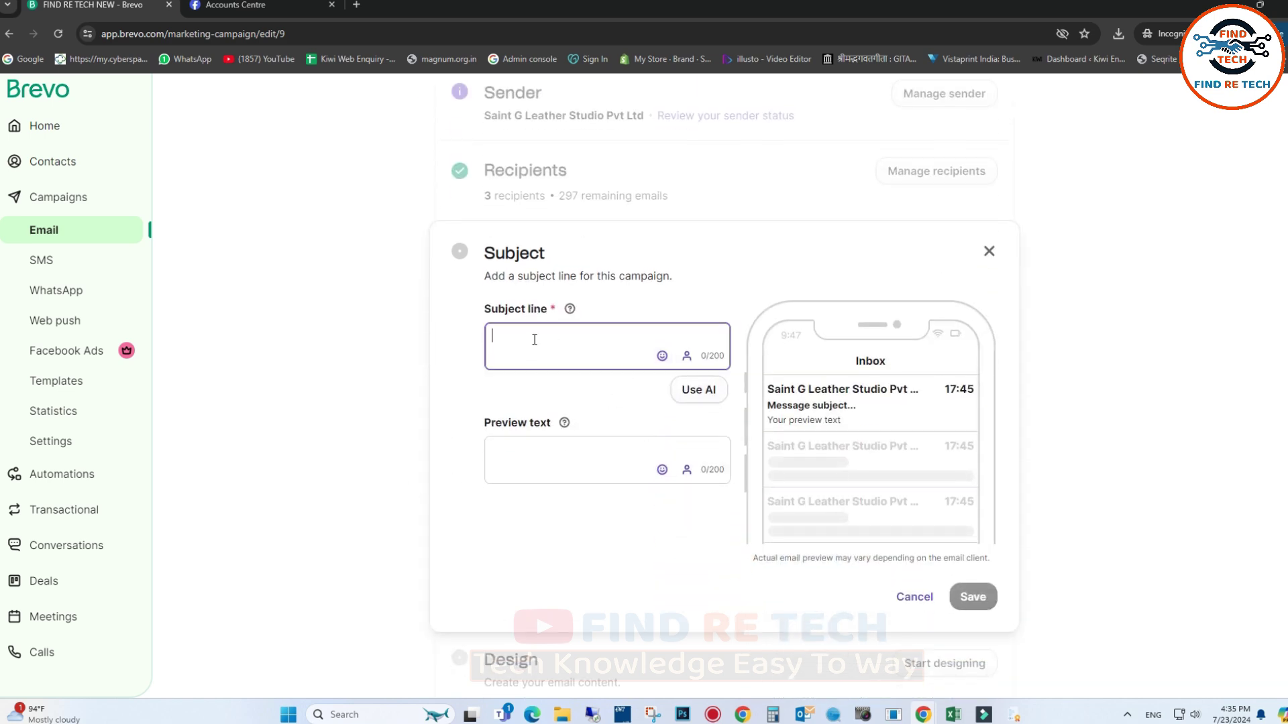
type("F")
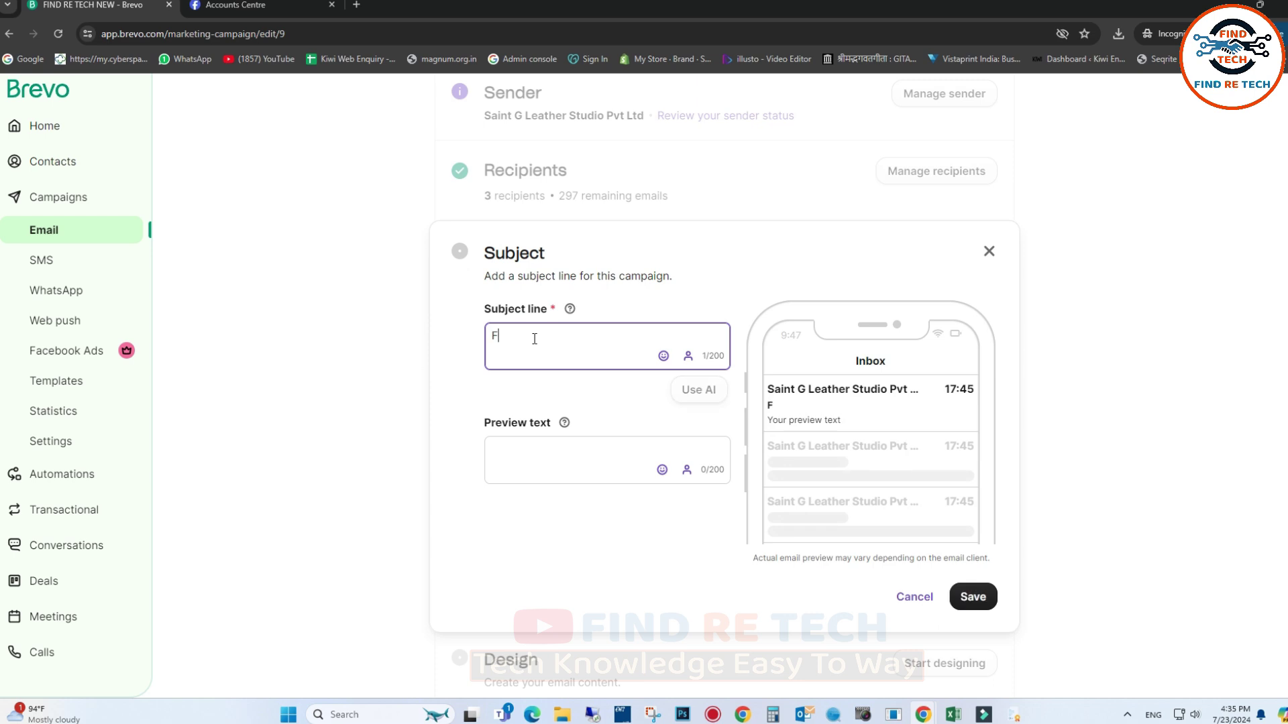
type("IND RE TEC")
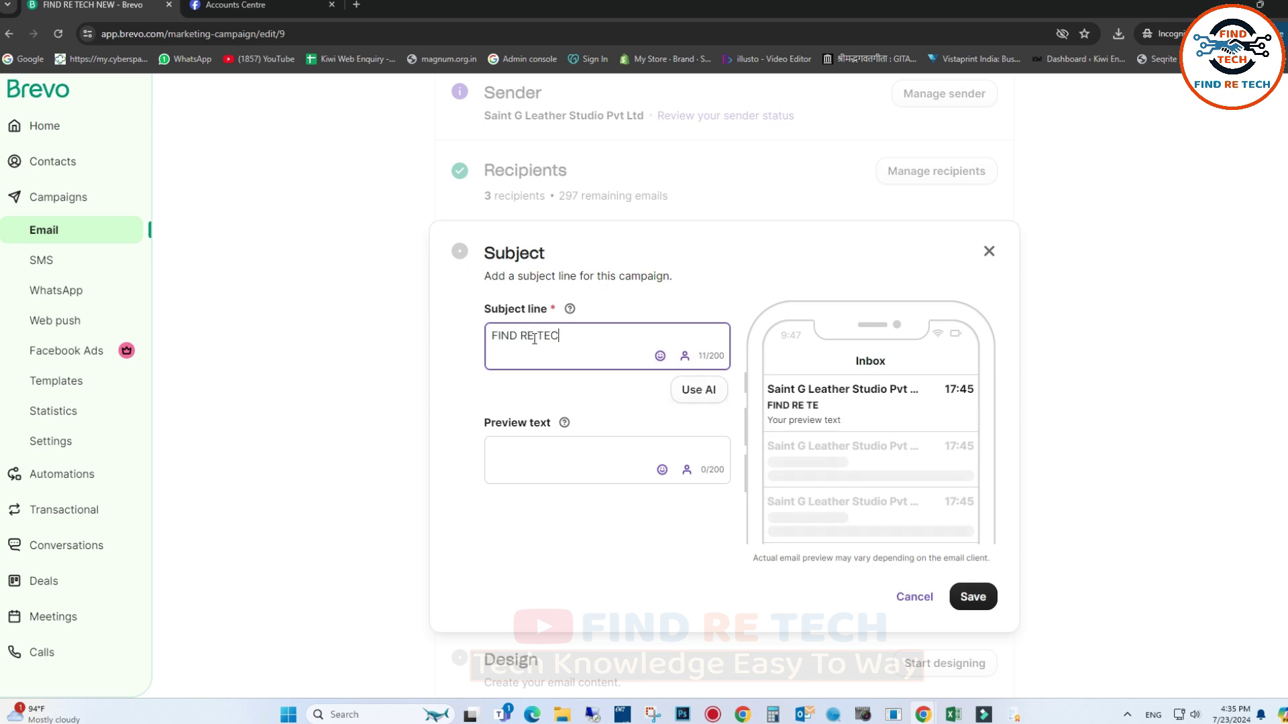
type("H YOU TUB C")
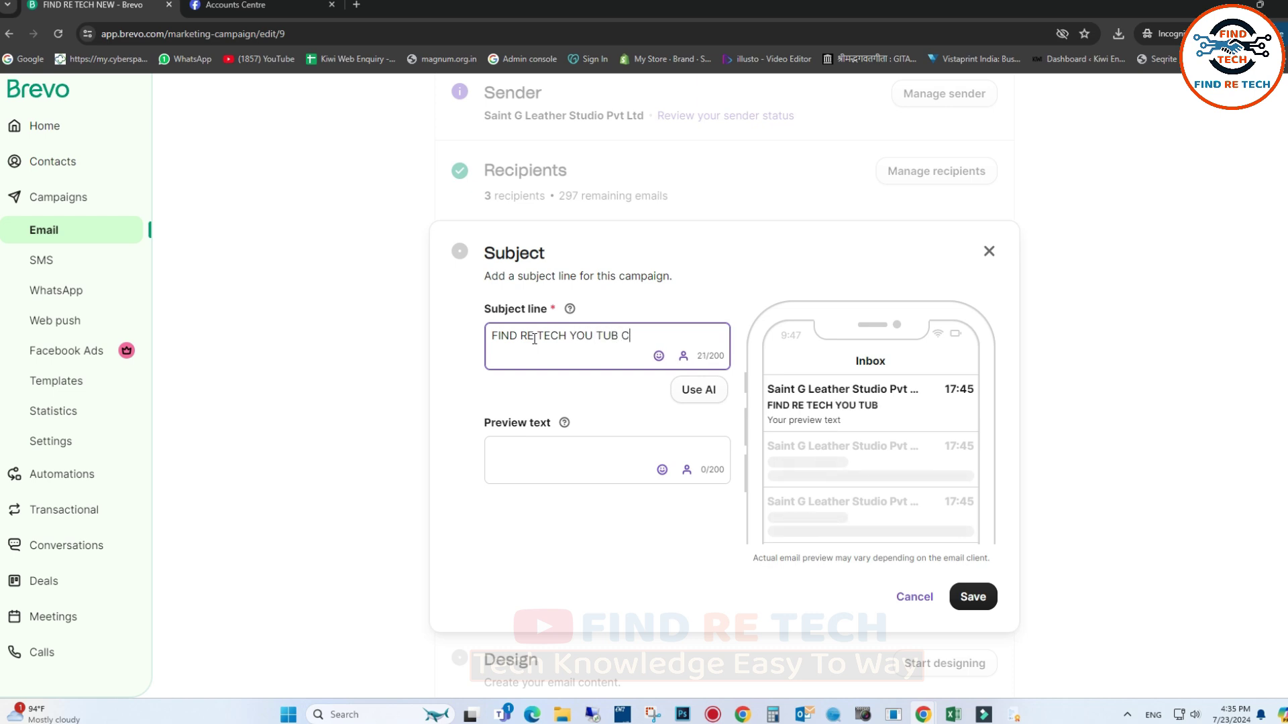
type("AMPA")
key("BackSpace")
type("IGN")
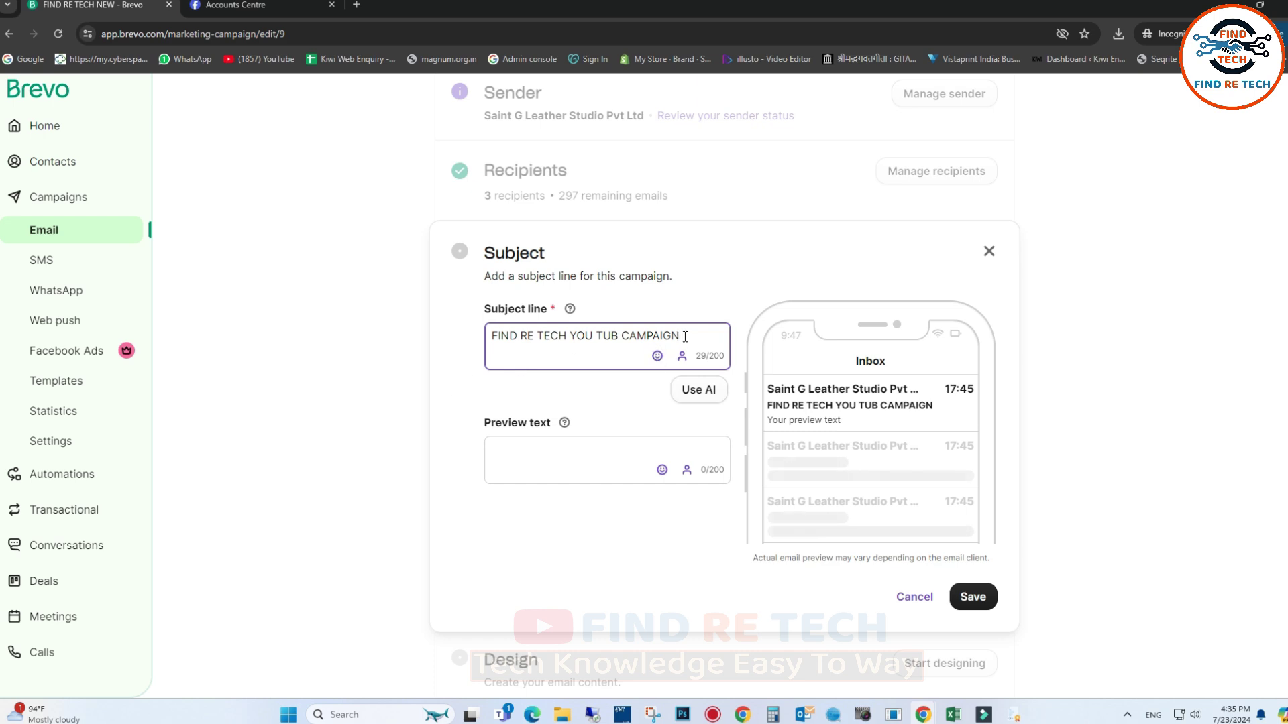
Copy the subject line into the preview text and save the subject settings
left_click_drag(685, 337, 449, 342)
right_click(547, 334)
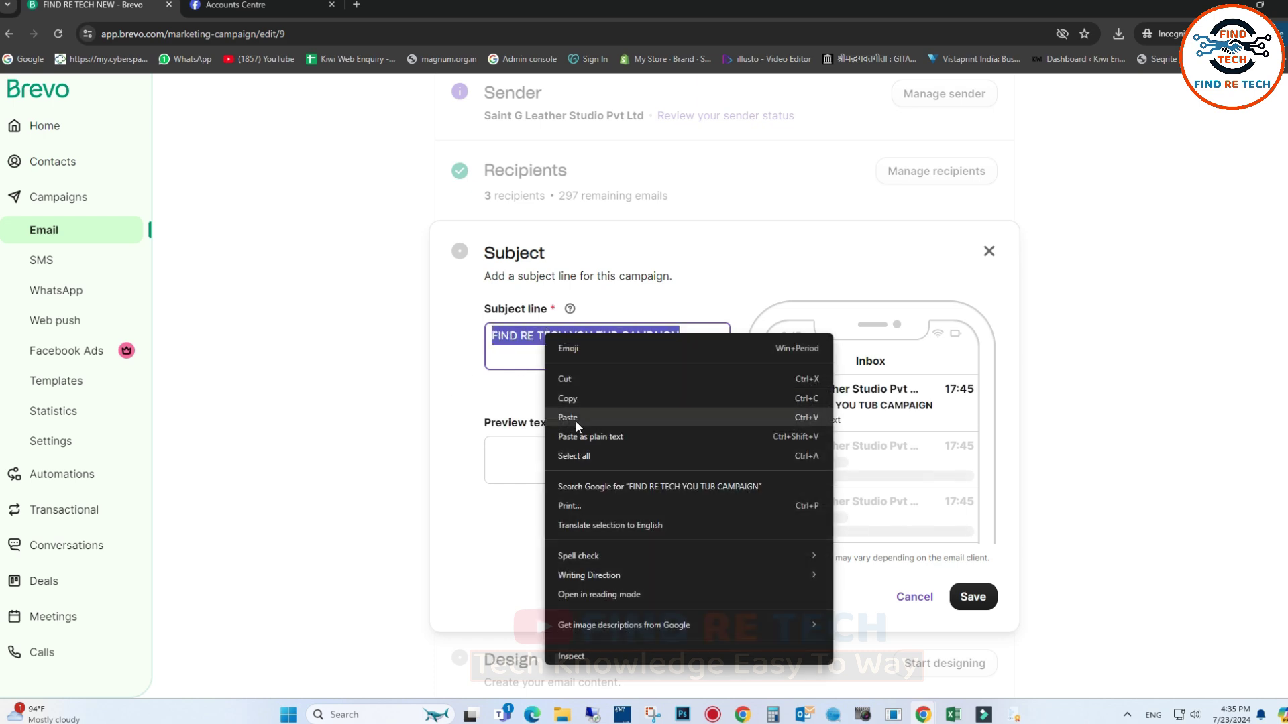
left_click(576, 397)
left_click(529, 455)
right_click(527, 455)
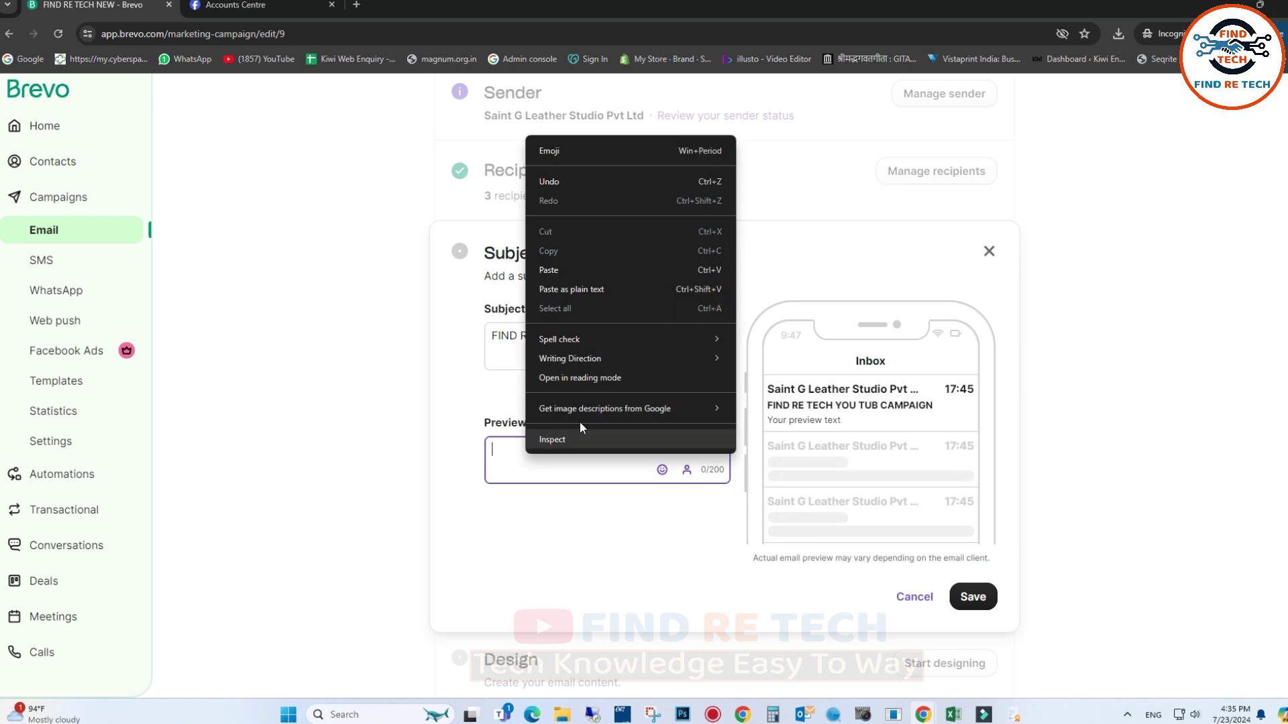
left_click(554, 270)
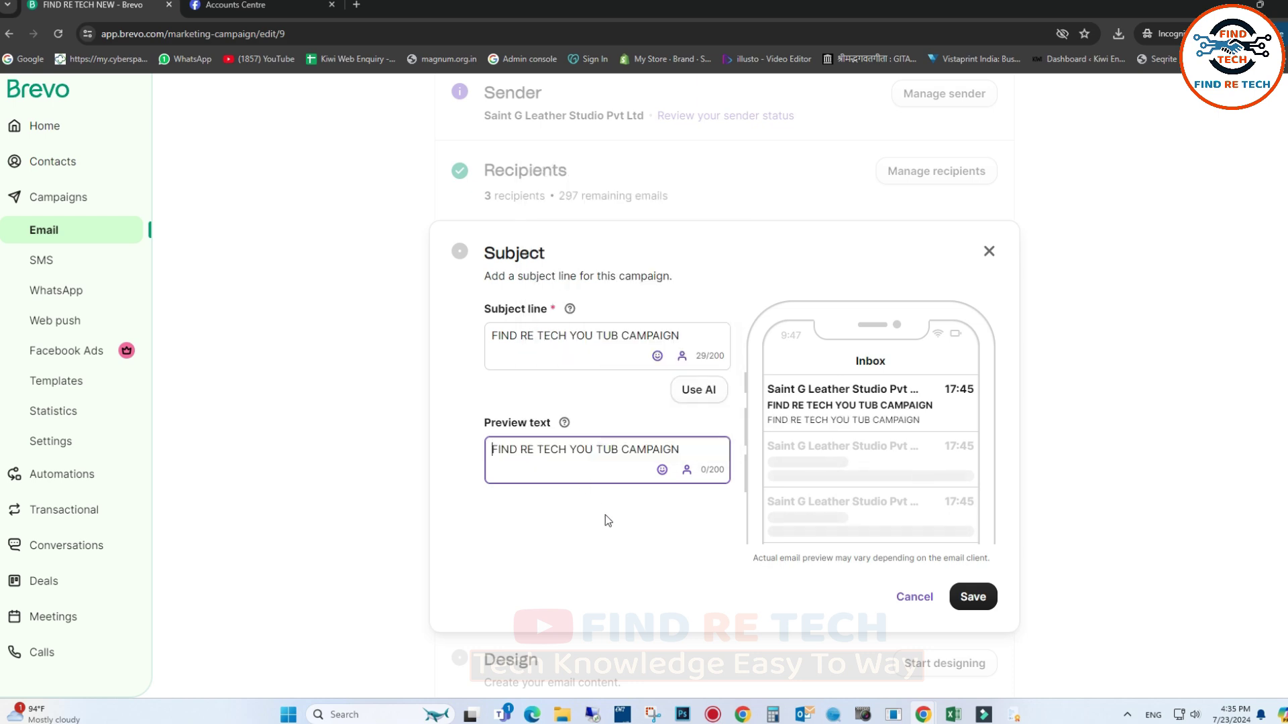
left_click(974, 597)
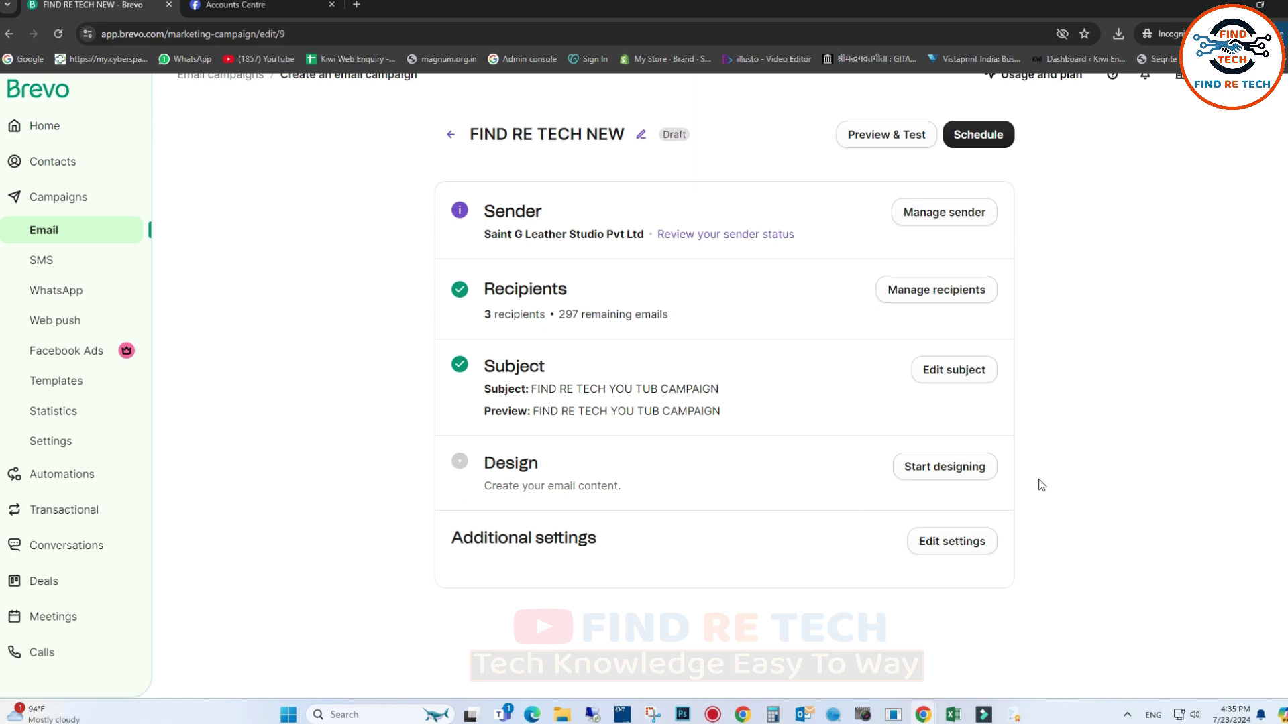
Start designing the email and examine the available layouts, gallery templates, saved templates, past campaigns and code-your-own options
left_click(937, 473)
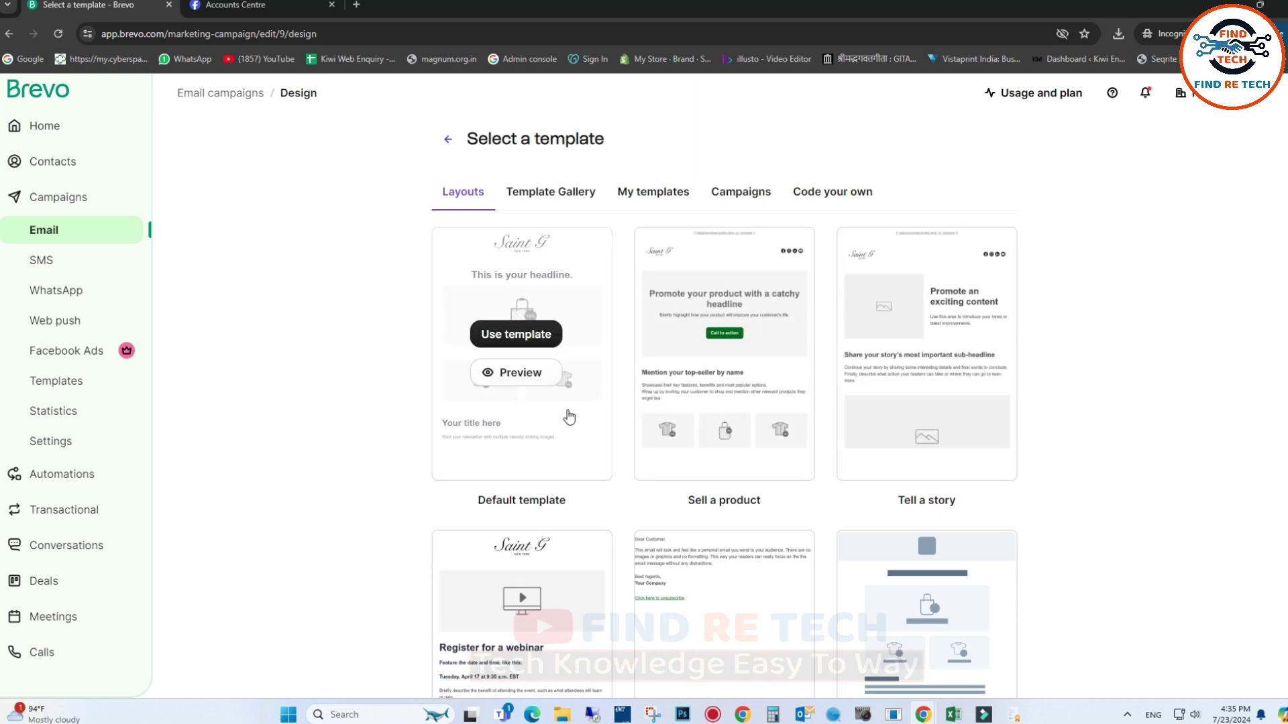
scroll(556, 430, "down", 3)
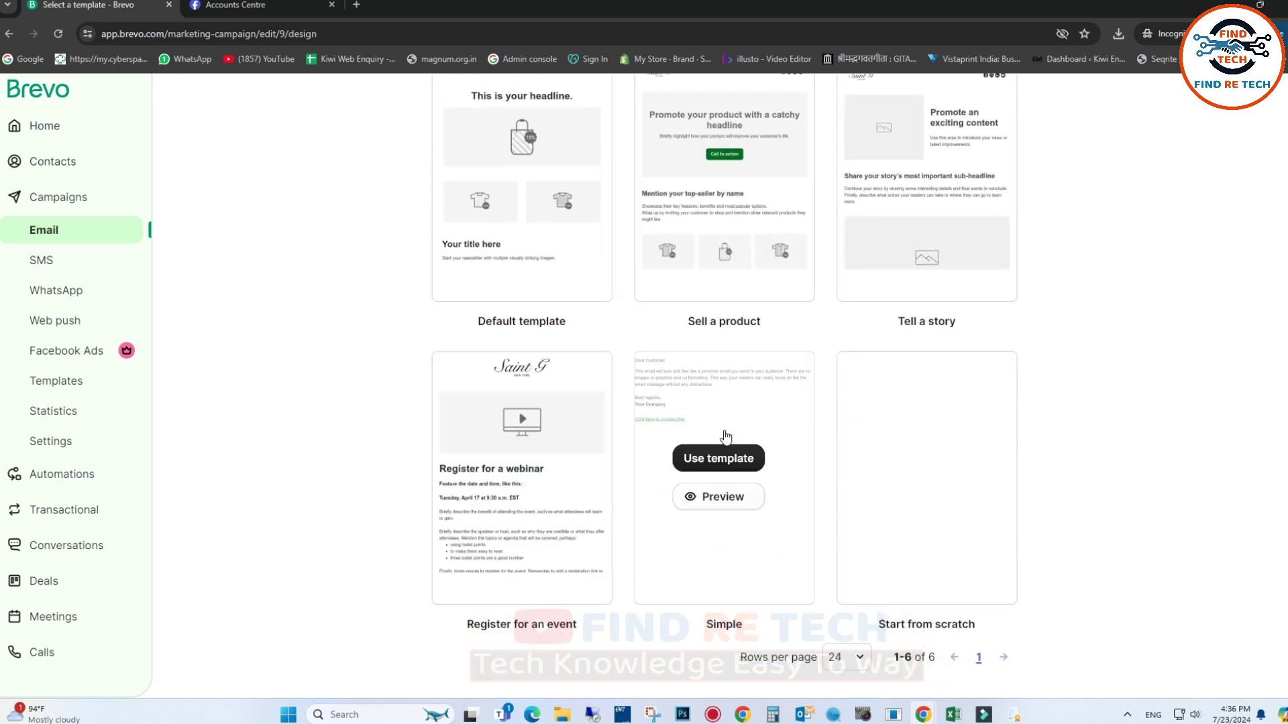
scroll(728, 438, "up", 3)
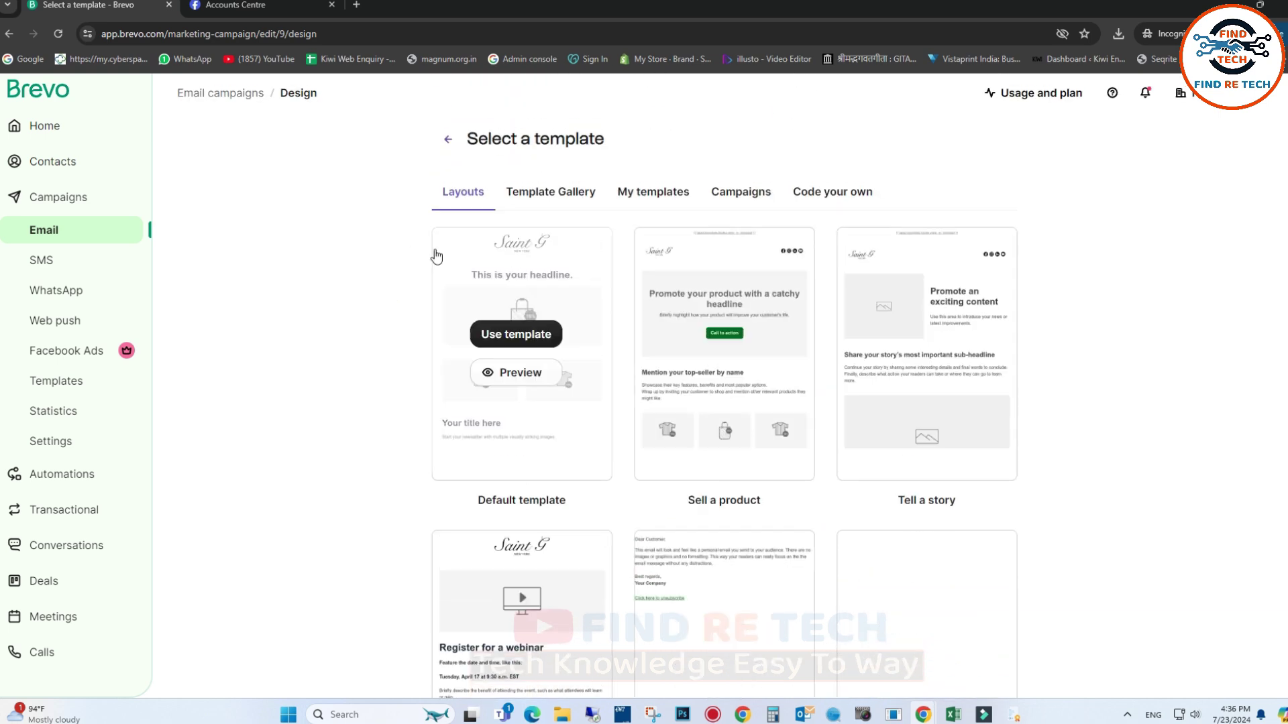
left_click(515, 194)
left_click(663, 197)
left_click(749, 200)
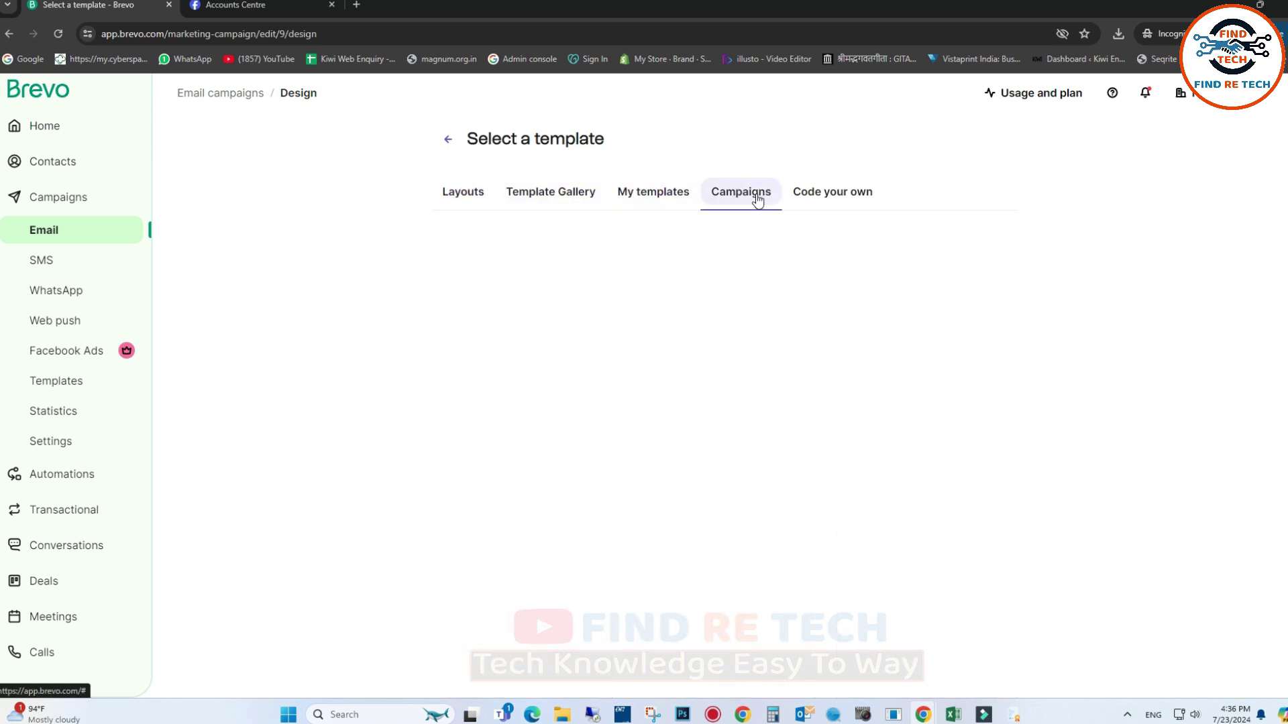
left_click(830, 201)
left_click(540, 199)
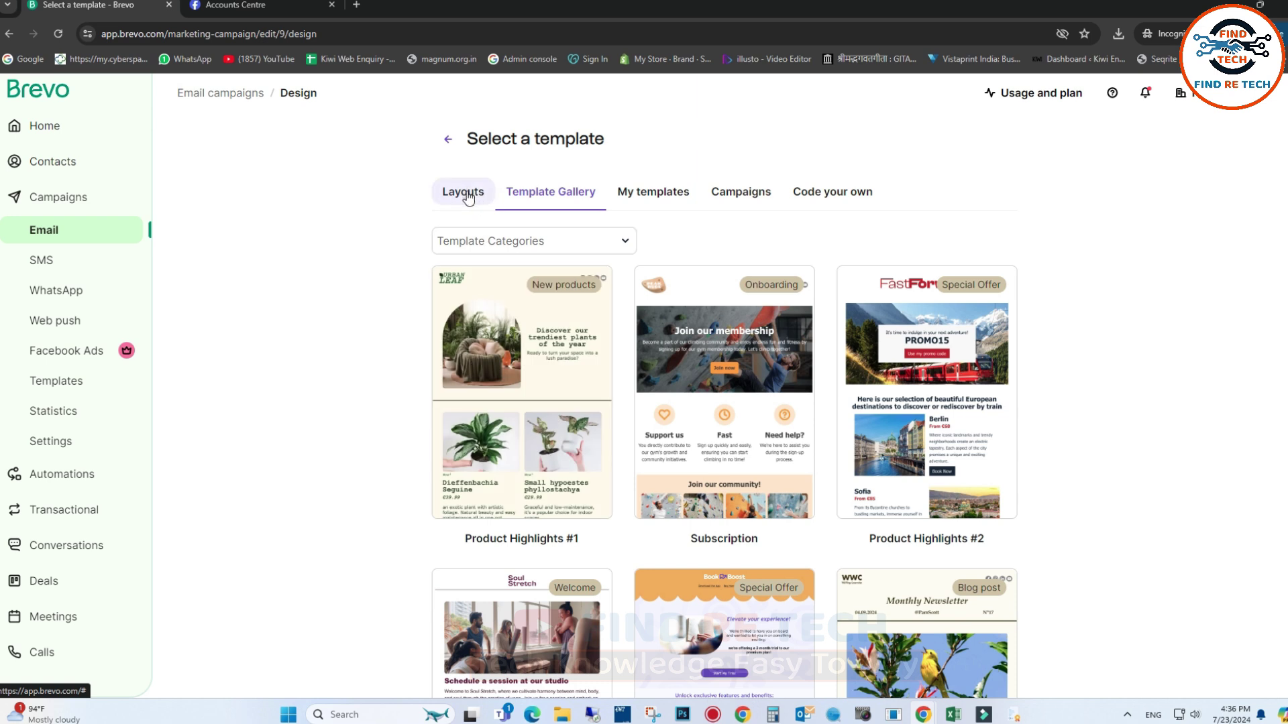
left_click(468, 194)
scroll(566, 342, "down", 3)
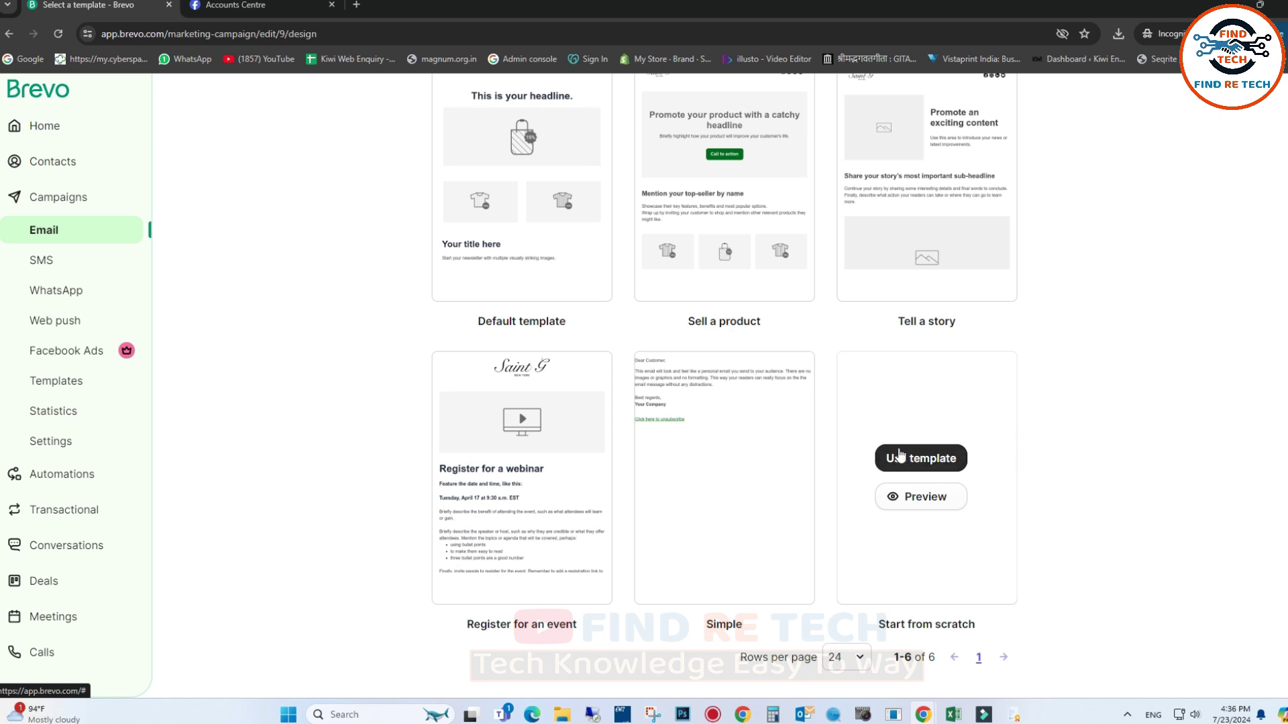
scroll(753, 356, "up", 3)
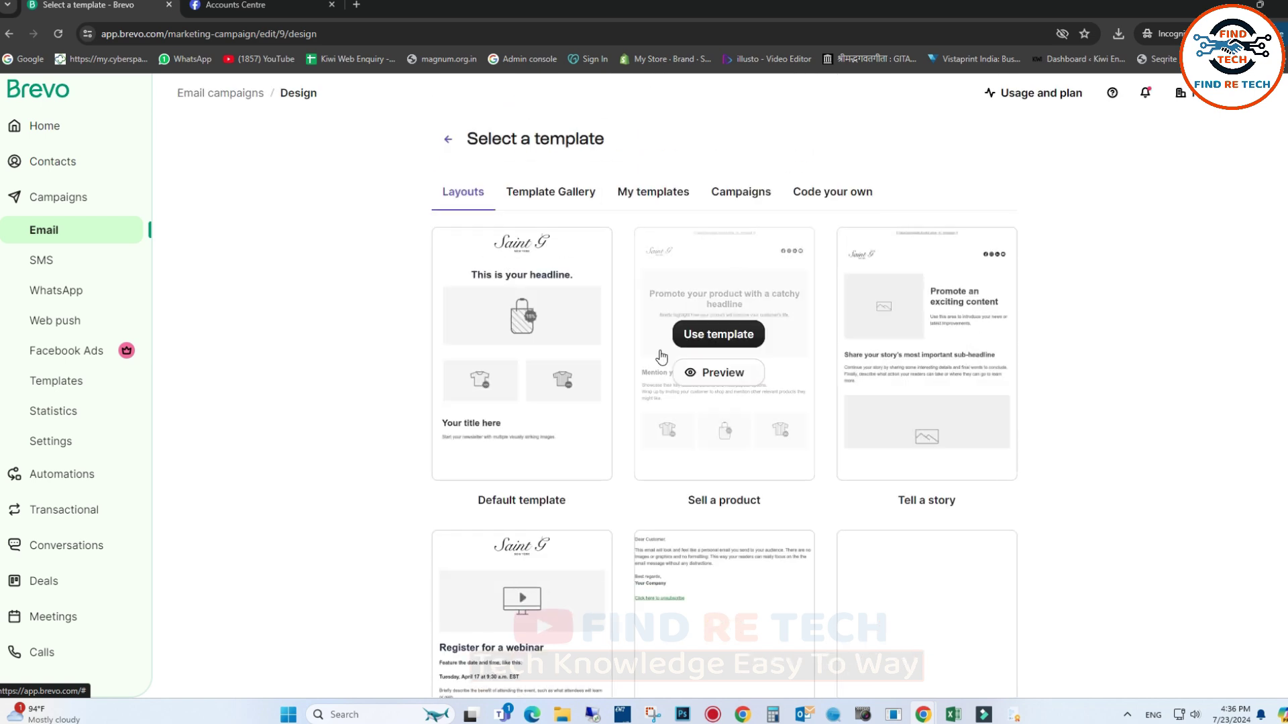
scroll(671, 359, "down", 3)
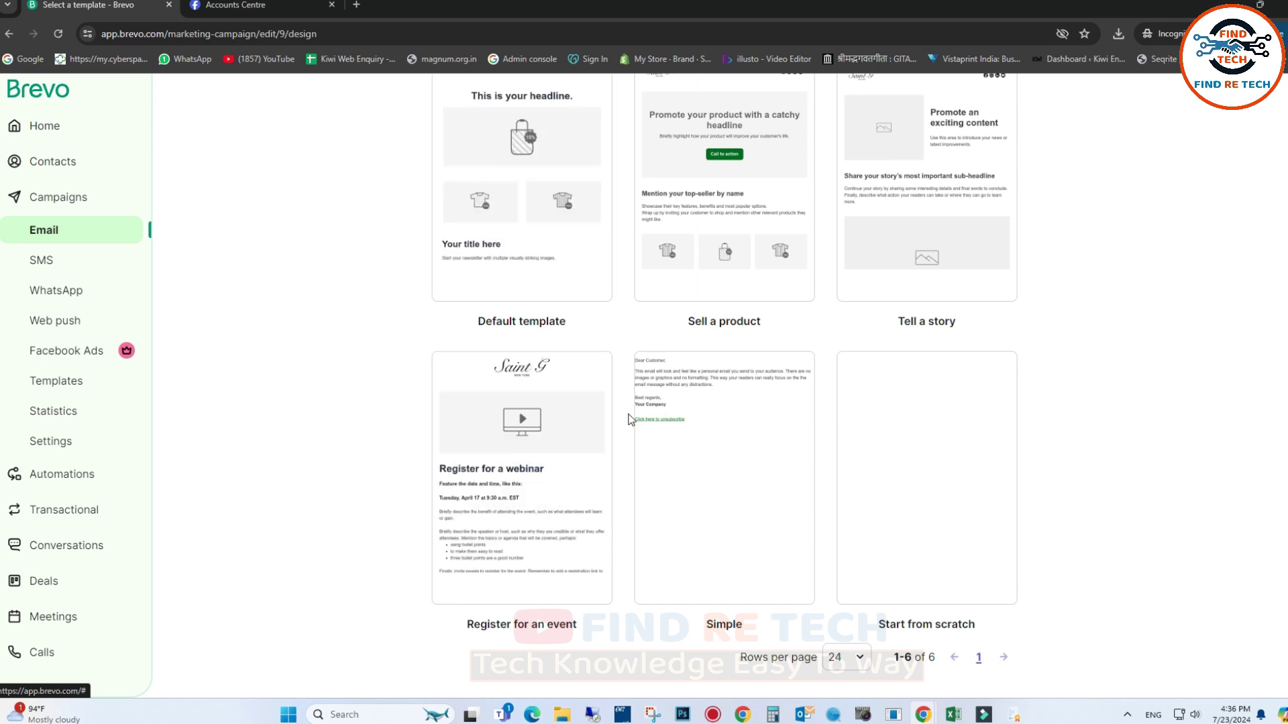
Start the email design with the blank Start from scratch layout
scroll(671, 436, "up", 2)
mouse_move(940, 564)
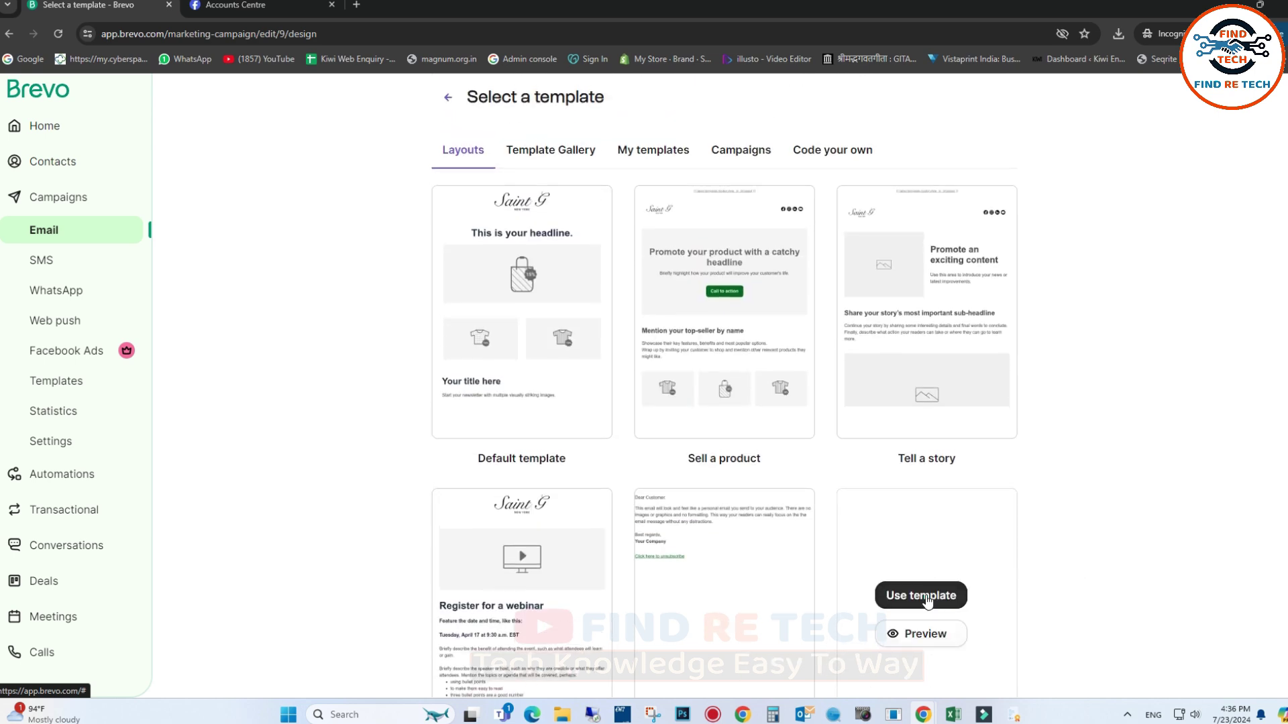
left_click(933, 603)
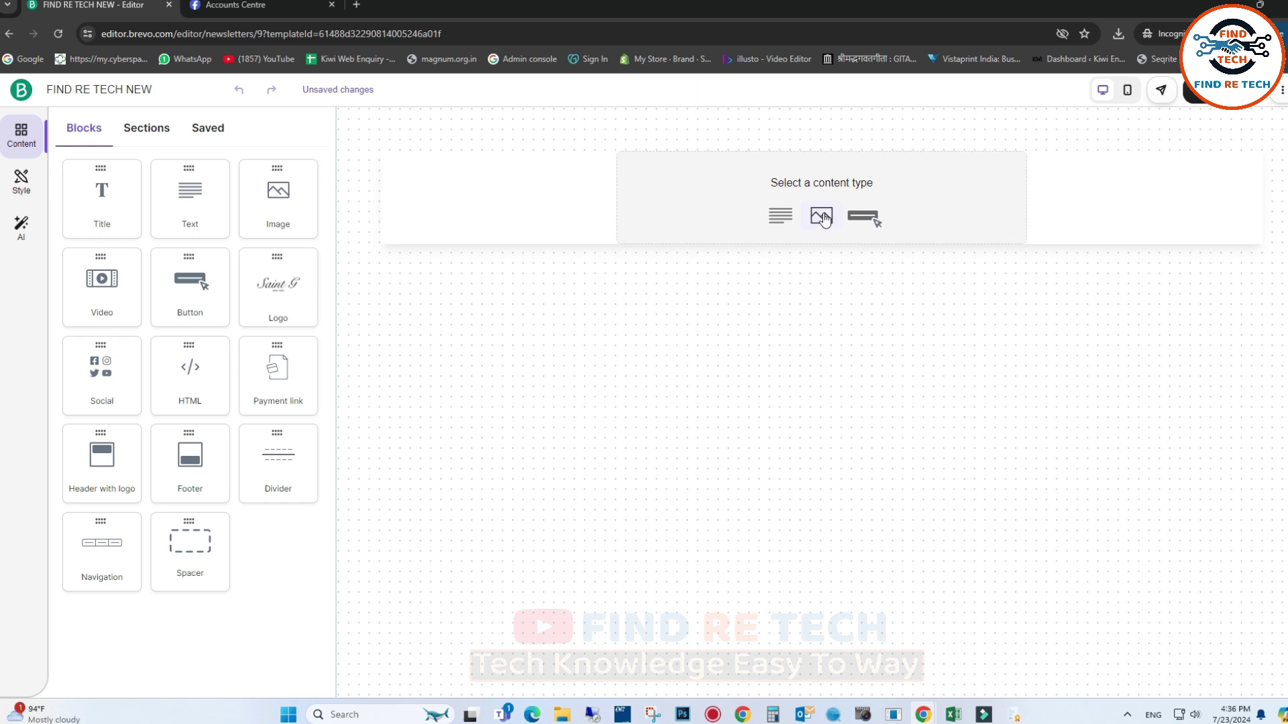
Add an image block to the empty section and insert the FIND RE TECH Tech Knowledge Easy To Way banner from the saved files
left_click(824, 218)
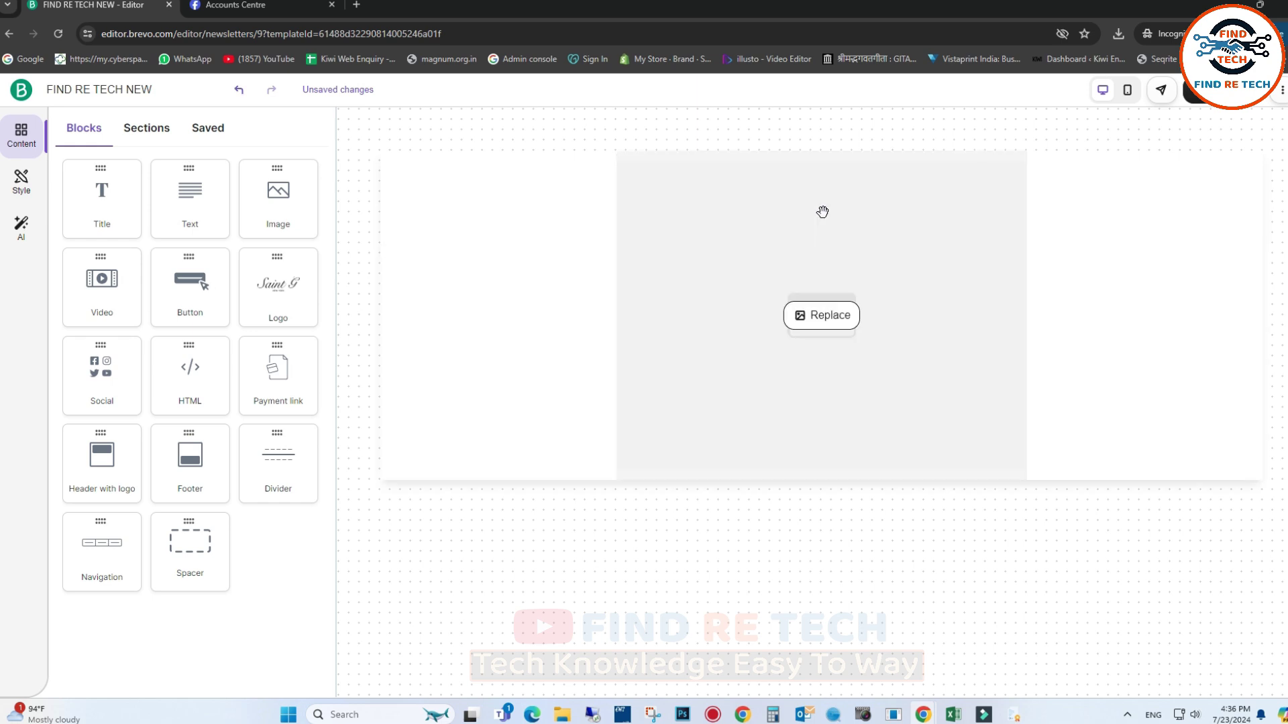
left_click(826, 309)
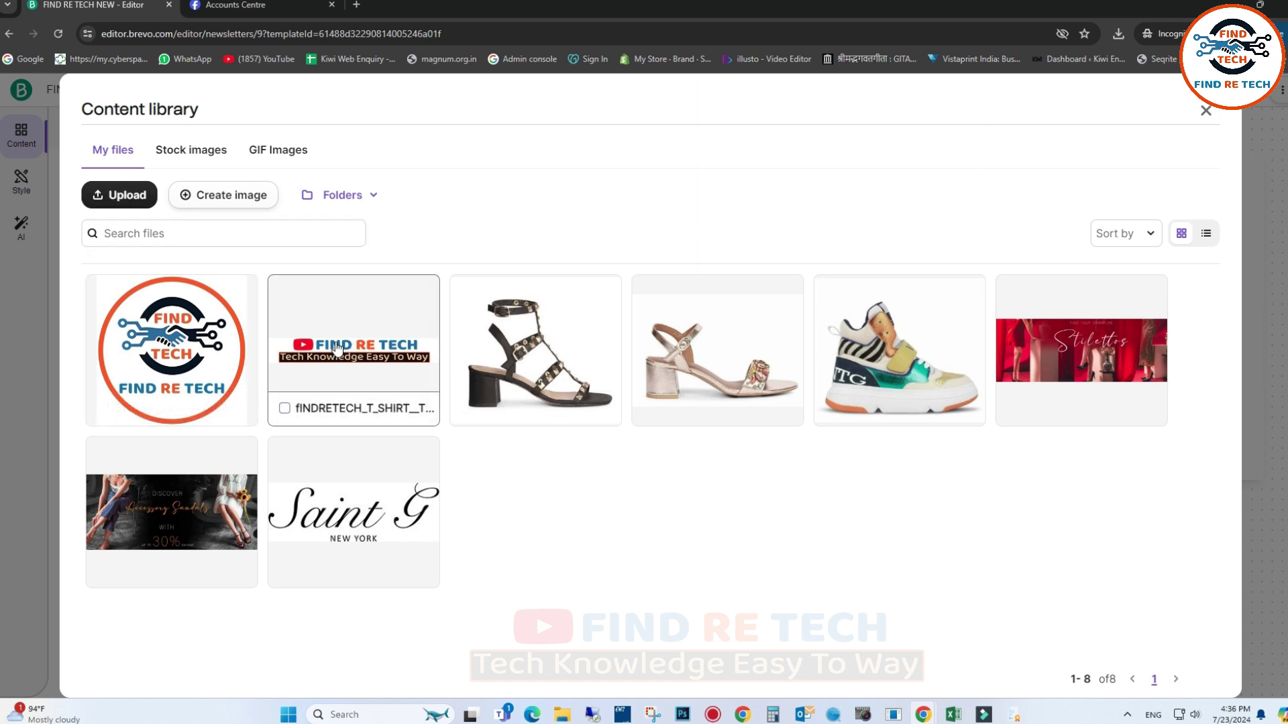
left_click(338, 409)
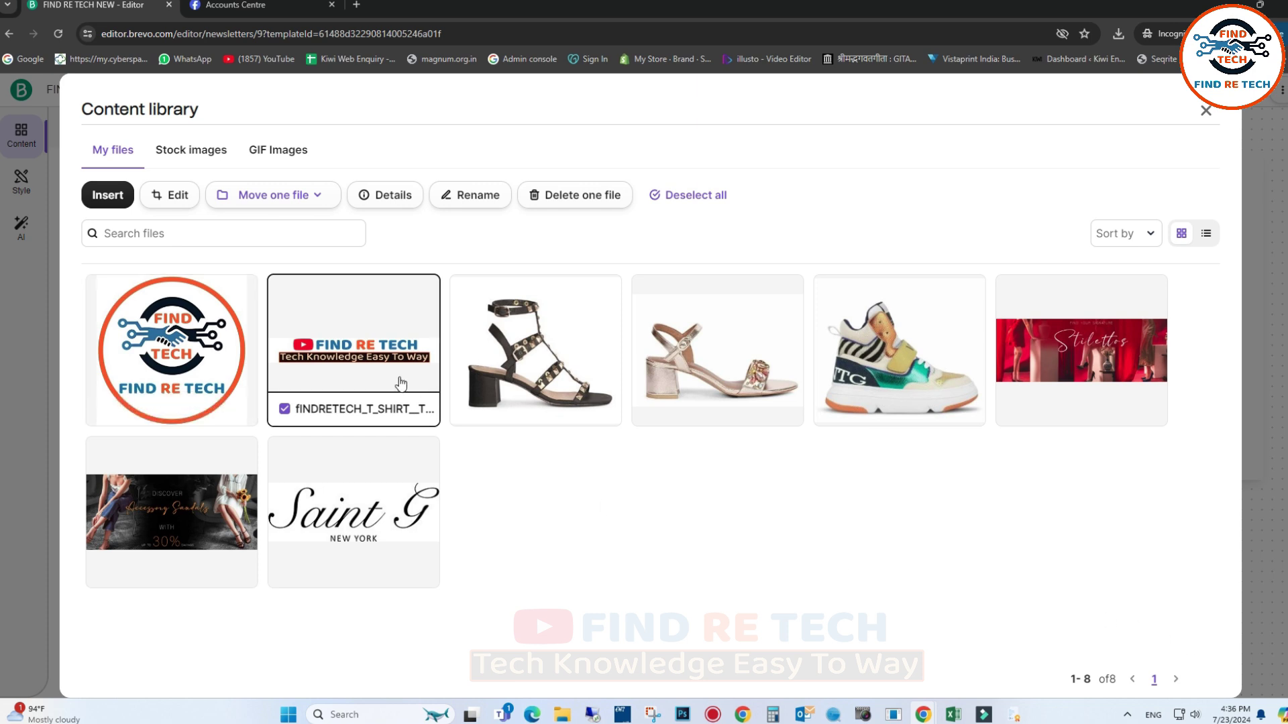
left_click(108, 196)
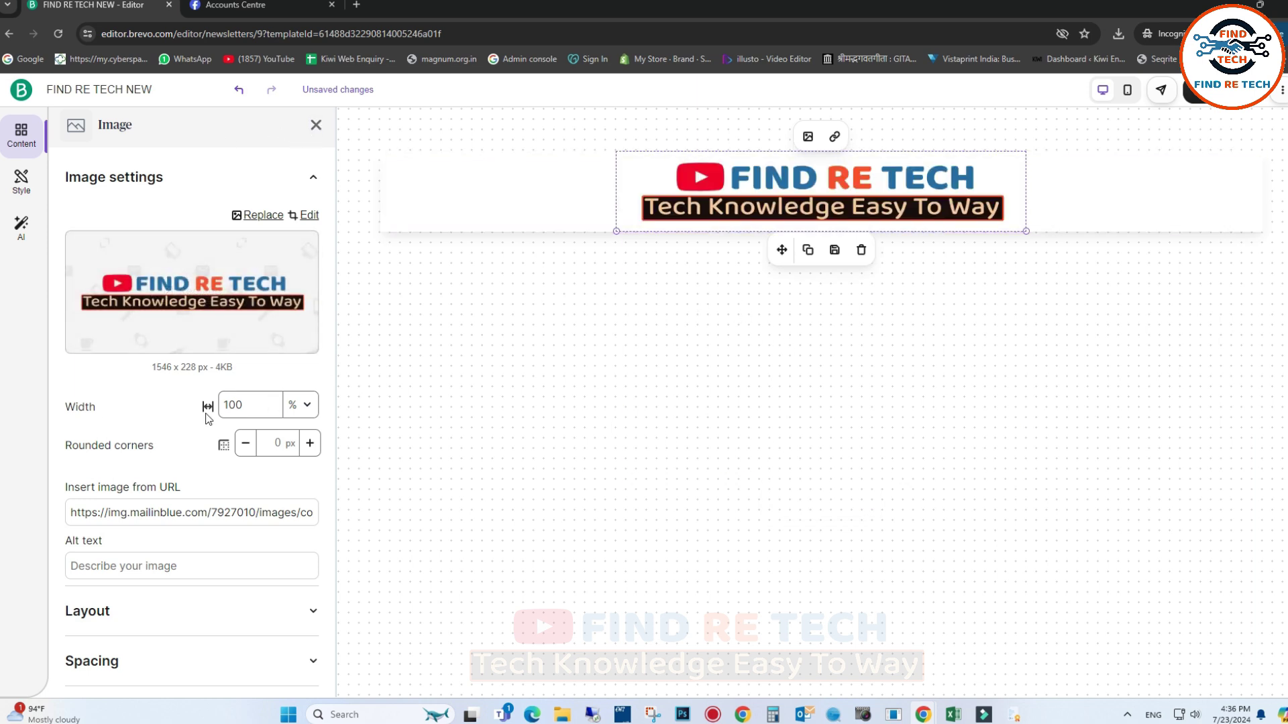
scroll(270, 406, "down", 3)
scroll(298, 159, "up", 3)
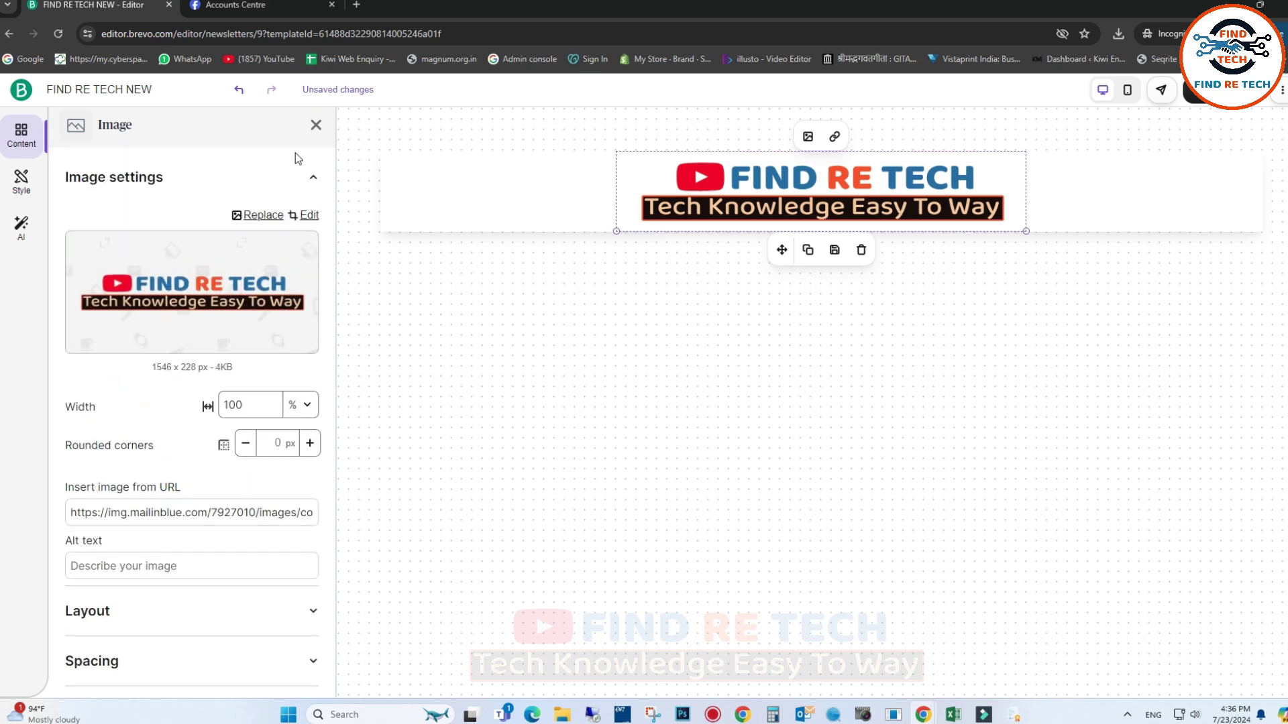
left_click(316, 125)
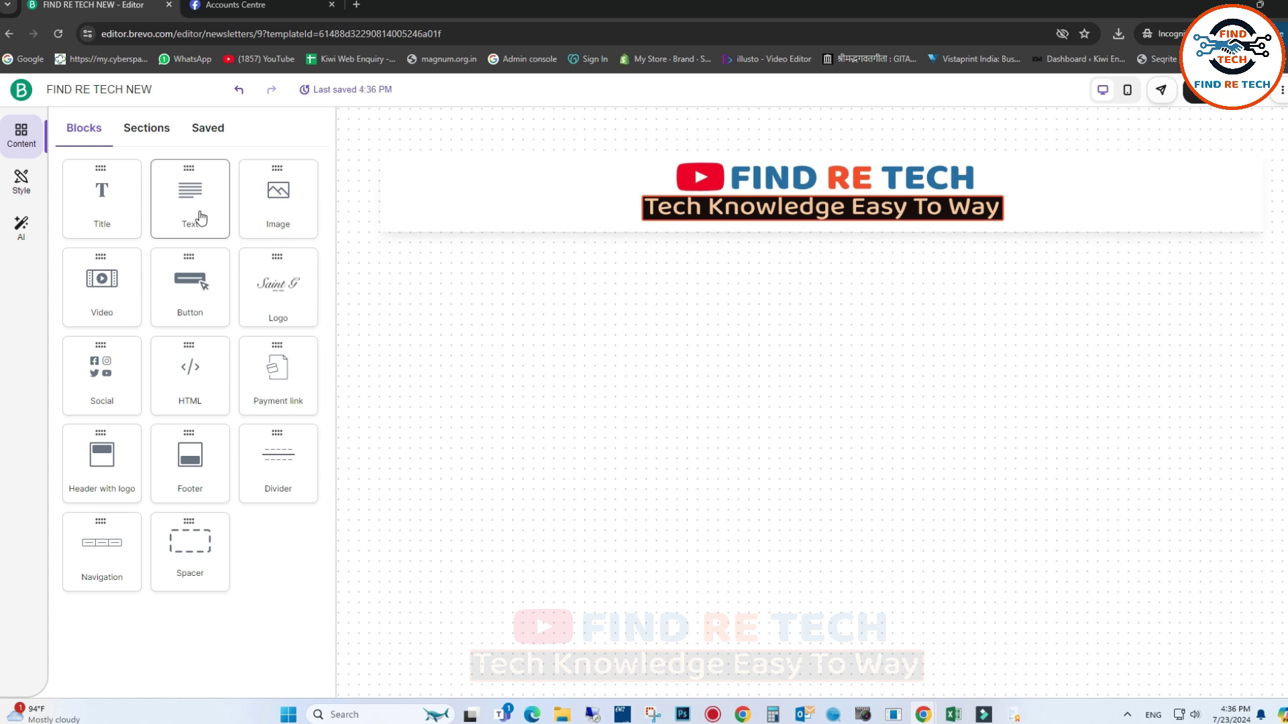
Add a text block below the banner and replace its placeholder text with FIND RE TECH
left_click_drag(211, 224, 572, 223)
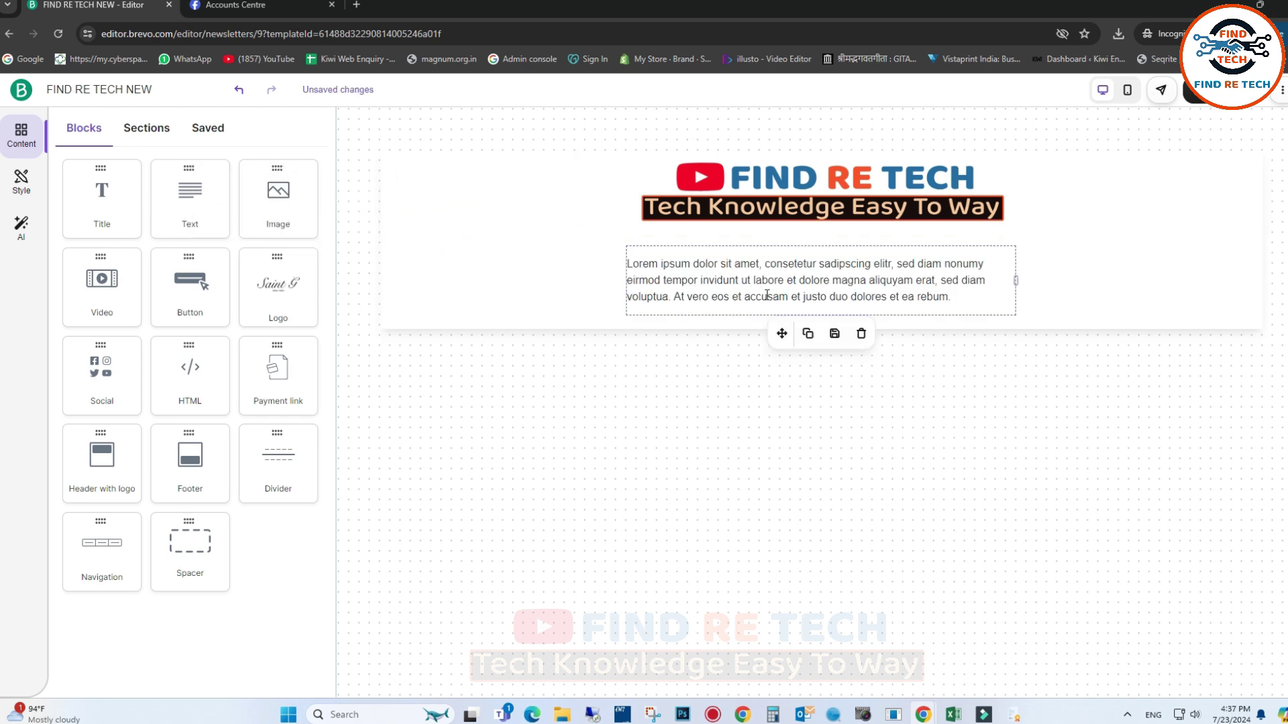
left_click(693, 272)
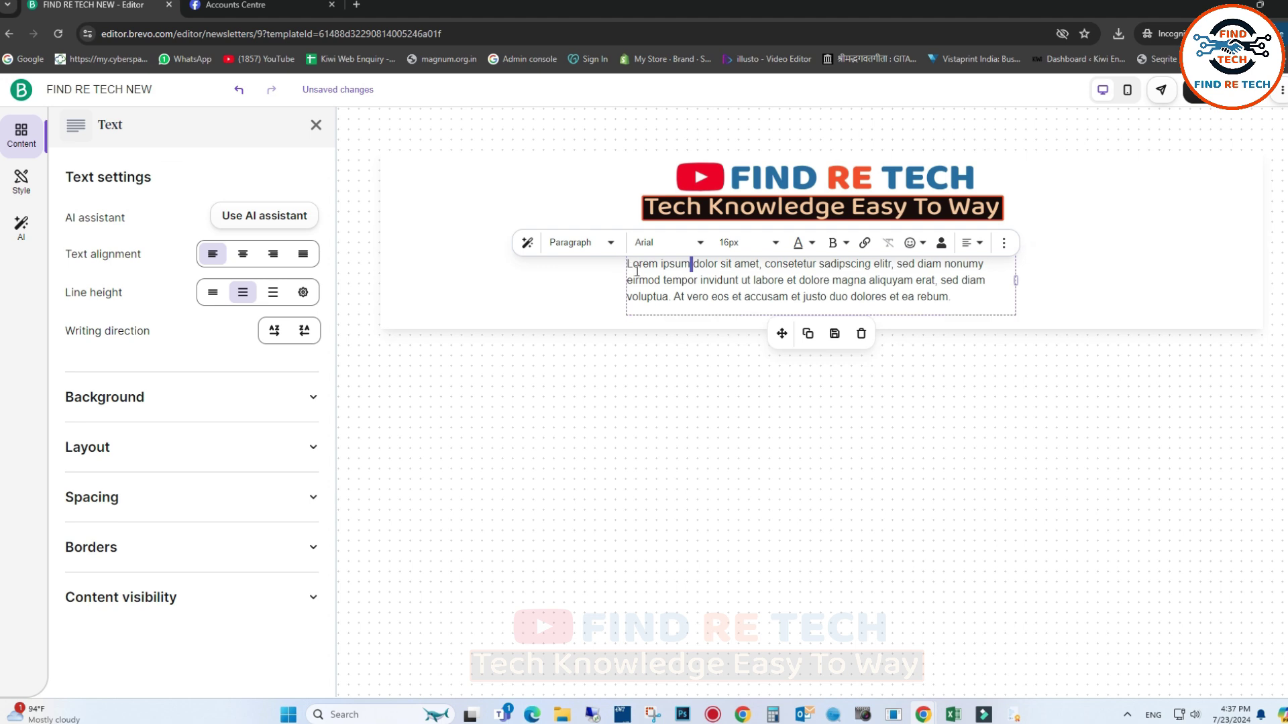
left_click_drag(631, 267, 962, 309)
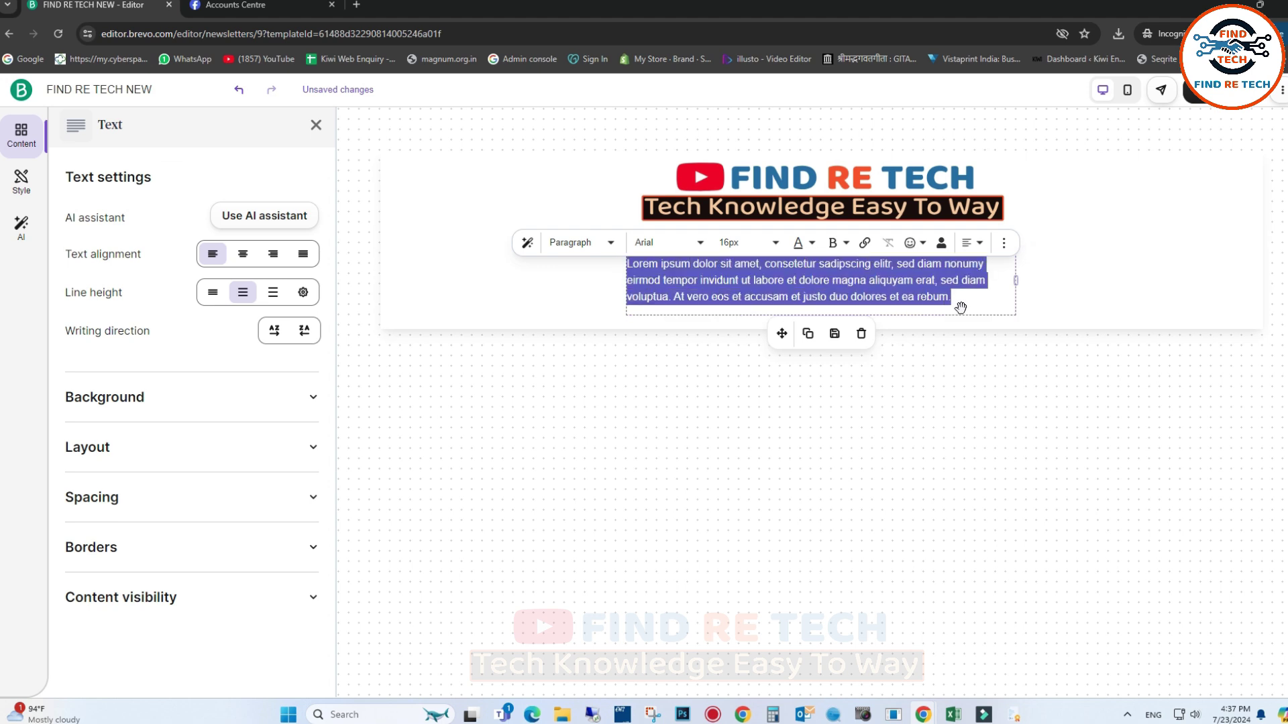
key("BackSpace")
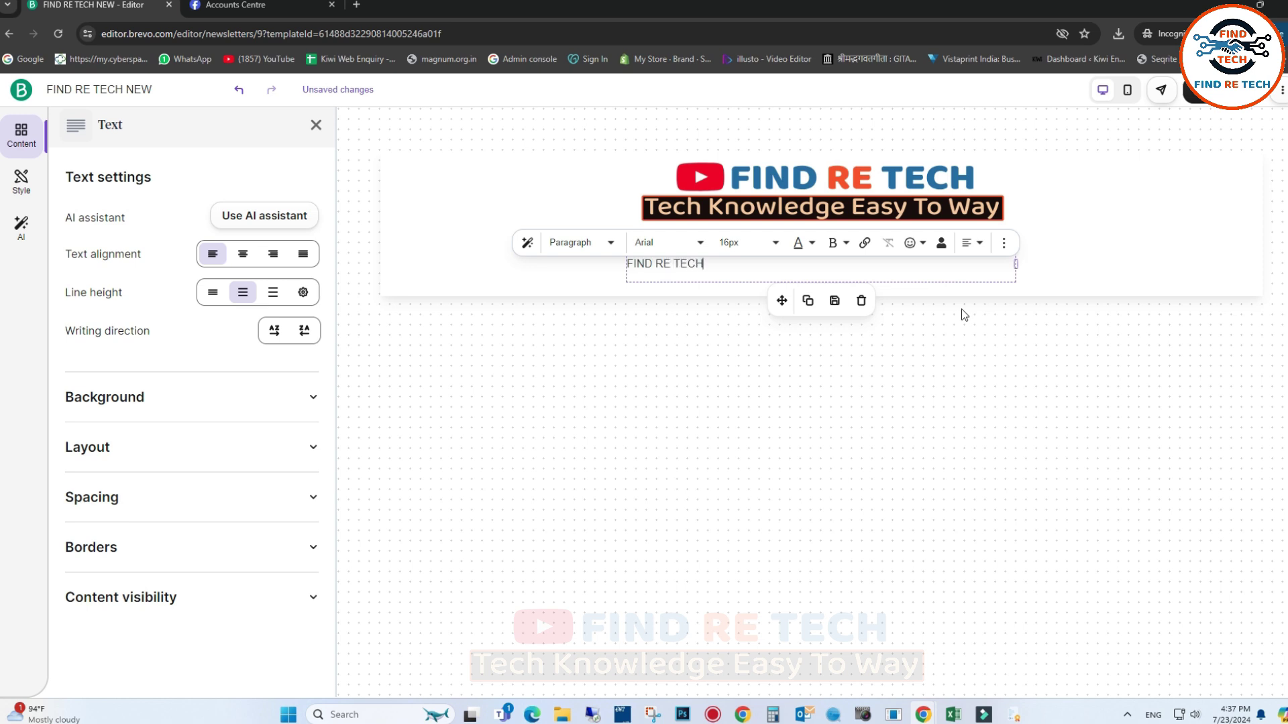
Link the FIND RE TECH text to the absolute URL KIWIIND.COM and close the text settings
triple_click(711, 267)
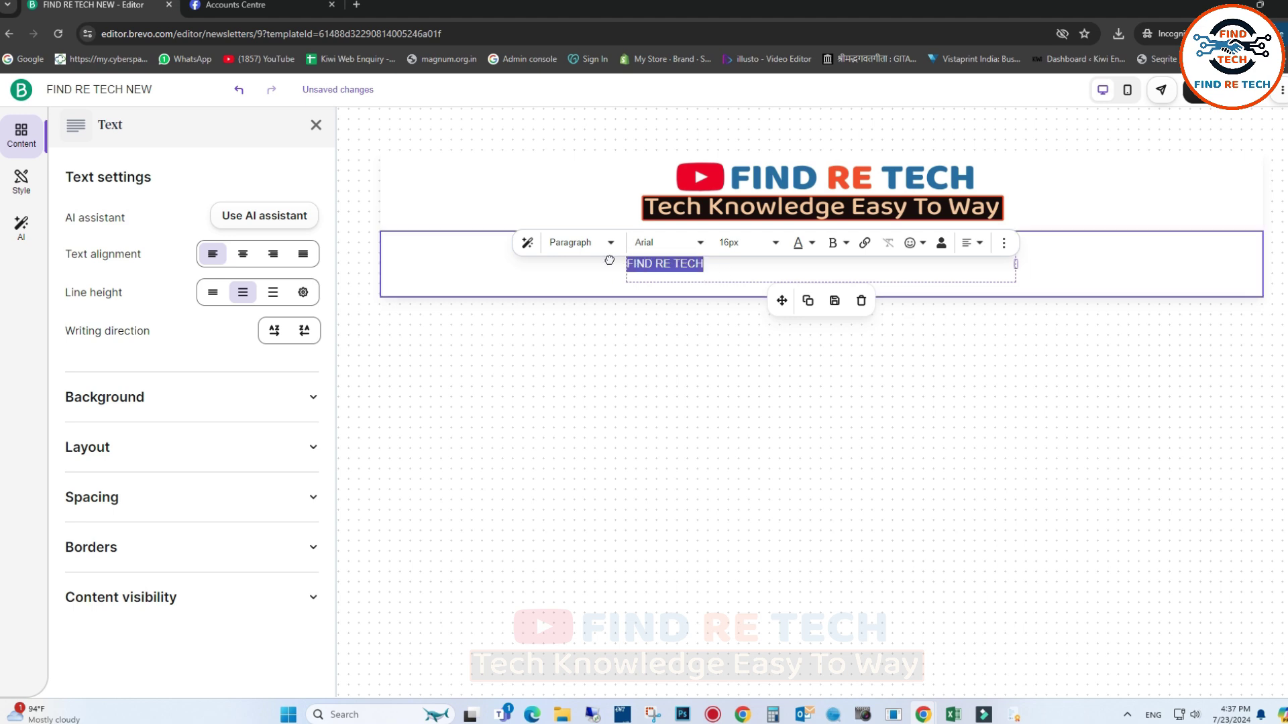
left_click(865, 245)
left_click(652, 293)
type("KIWIIND.COM")
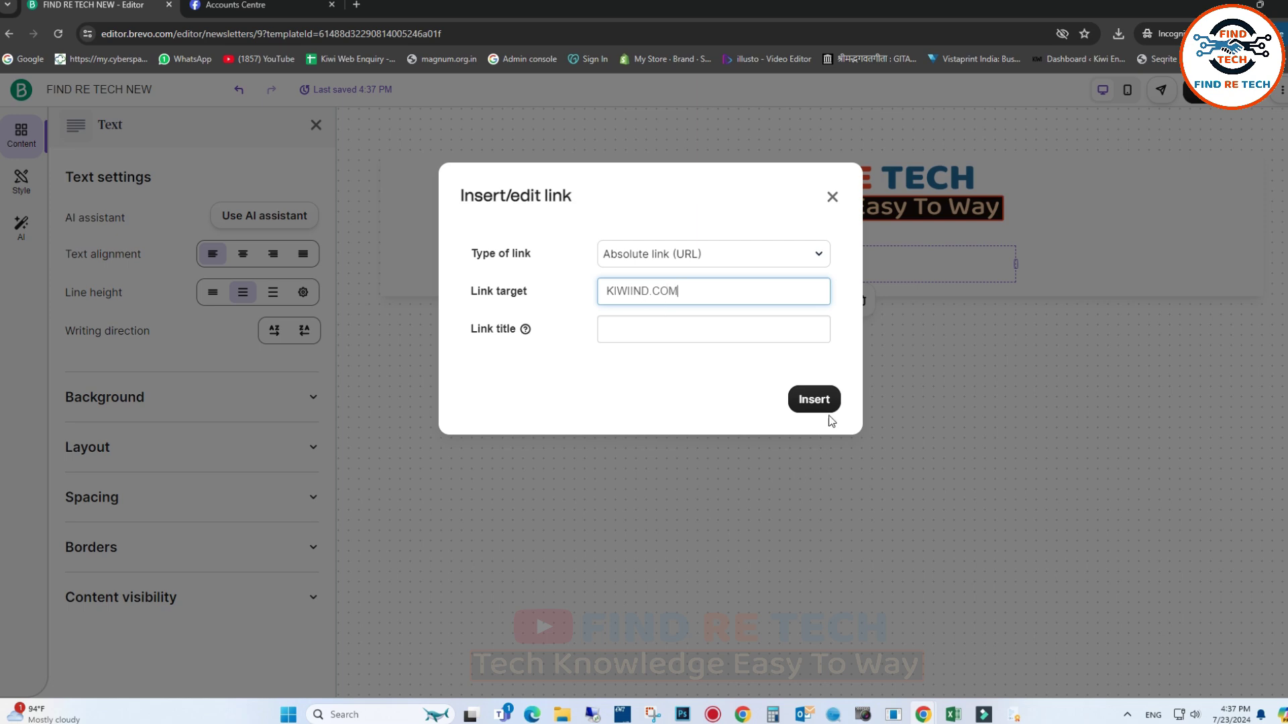
left_click(814, 402)
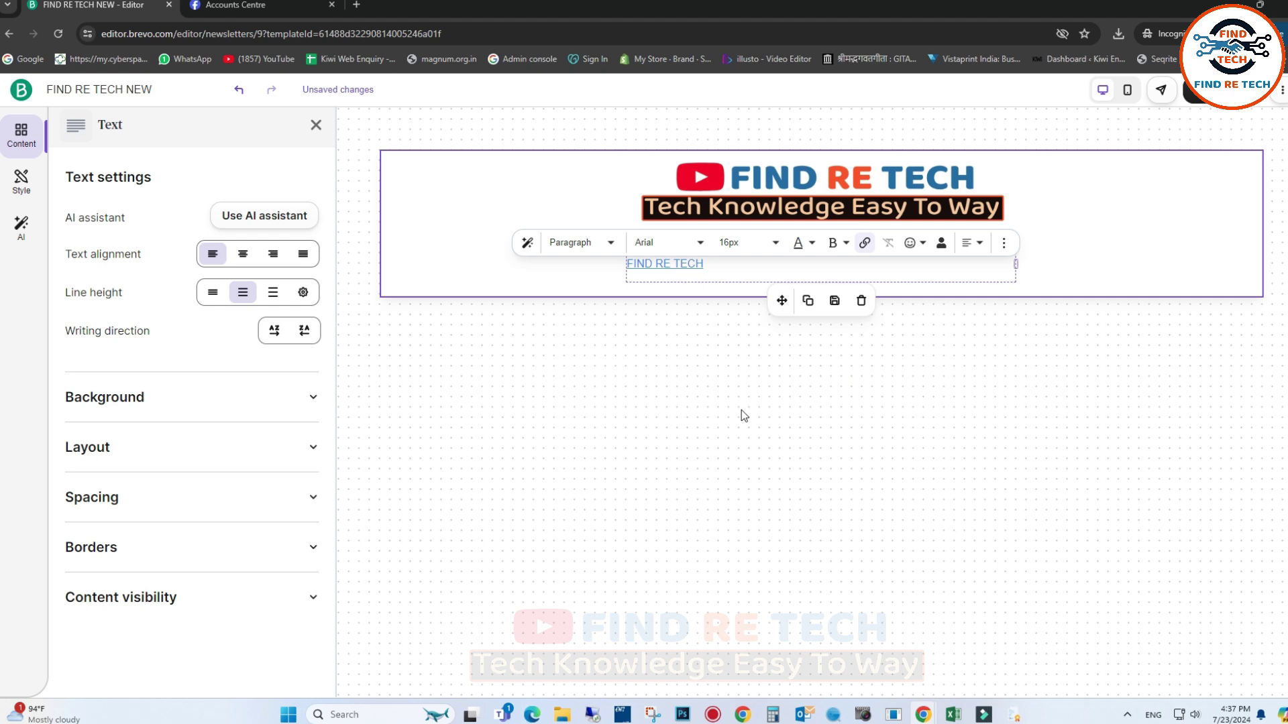
left_click(316, 124)
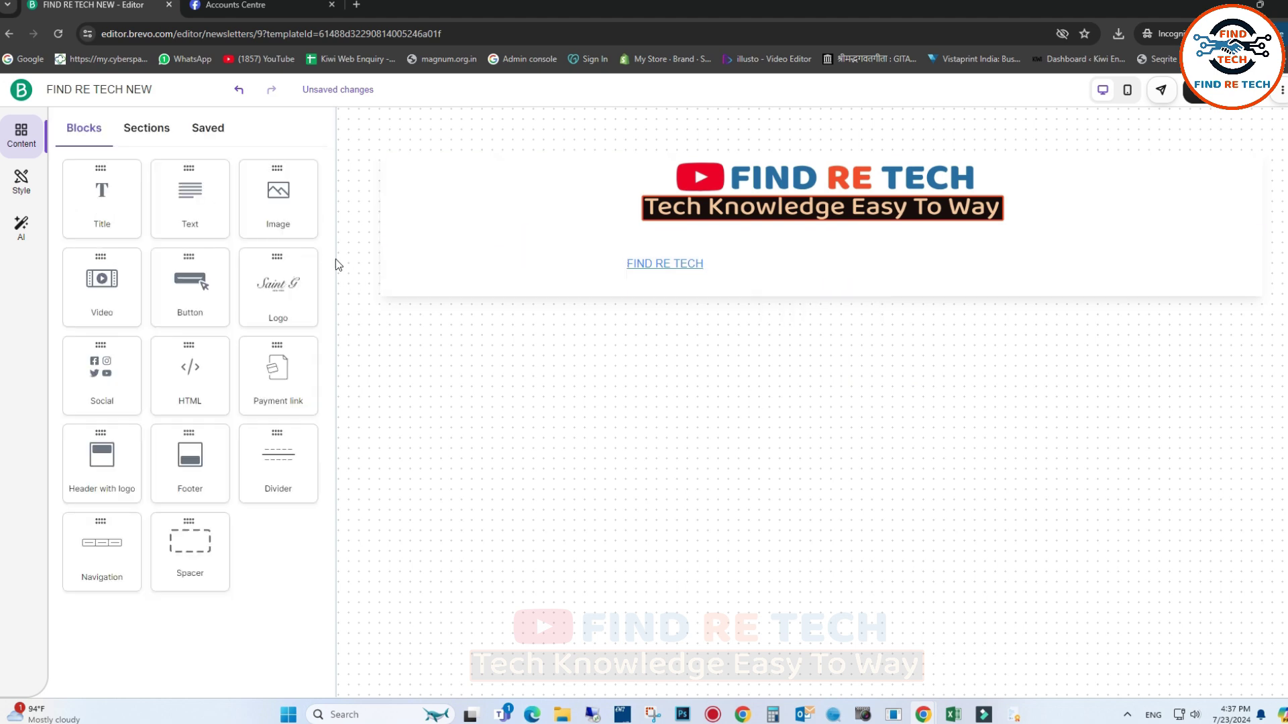
Add an image block below the linked text and choose the round FIND RE TECH logo from the saved files
left_click_drag(293, 216, 764, 287)
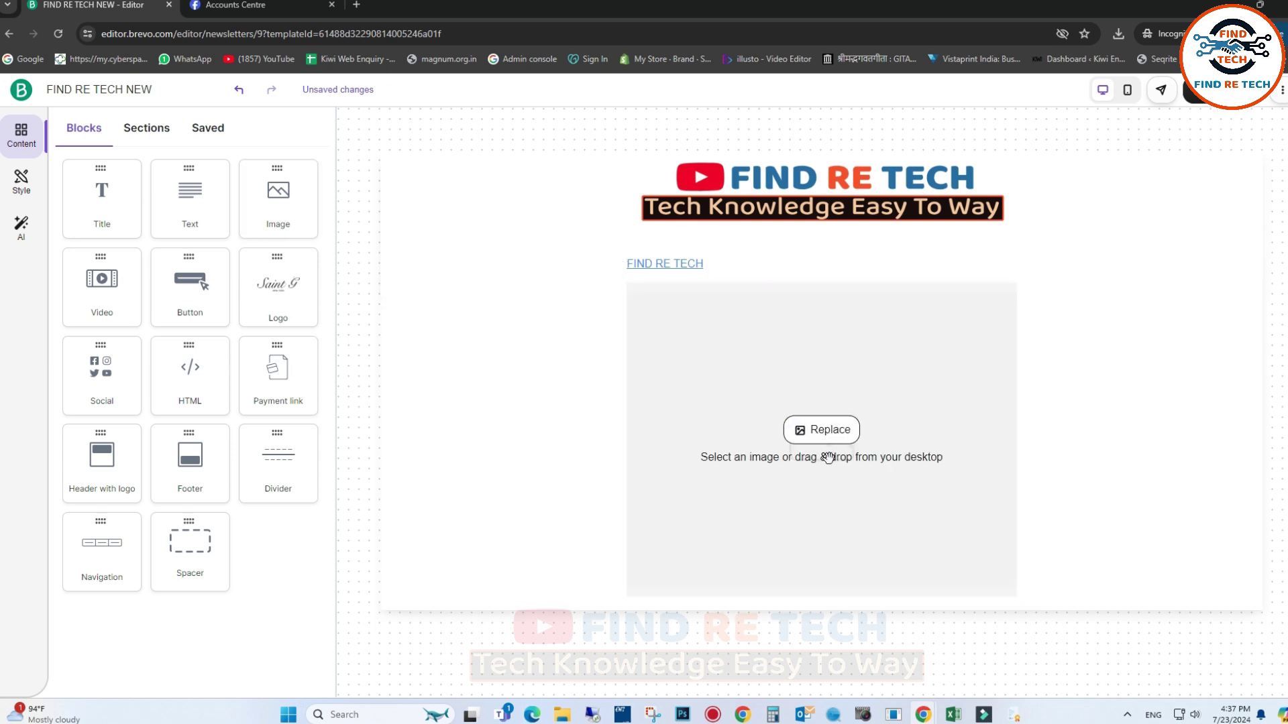
left_click(825, 430)
left_click(173, 356)
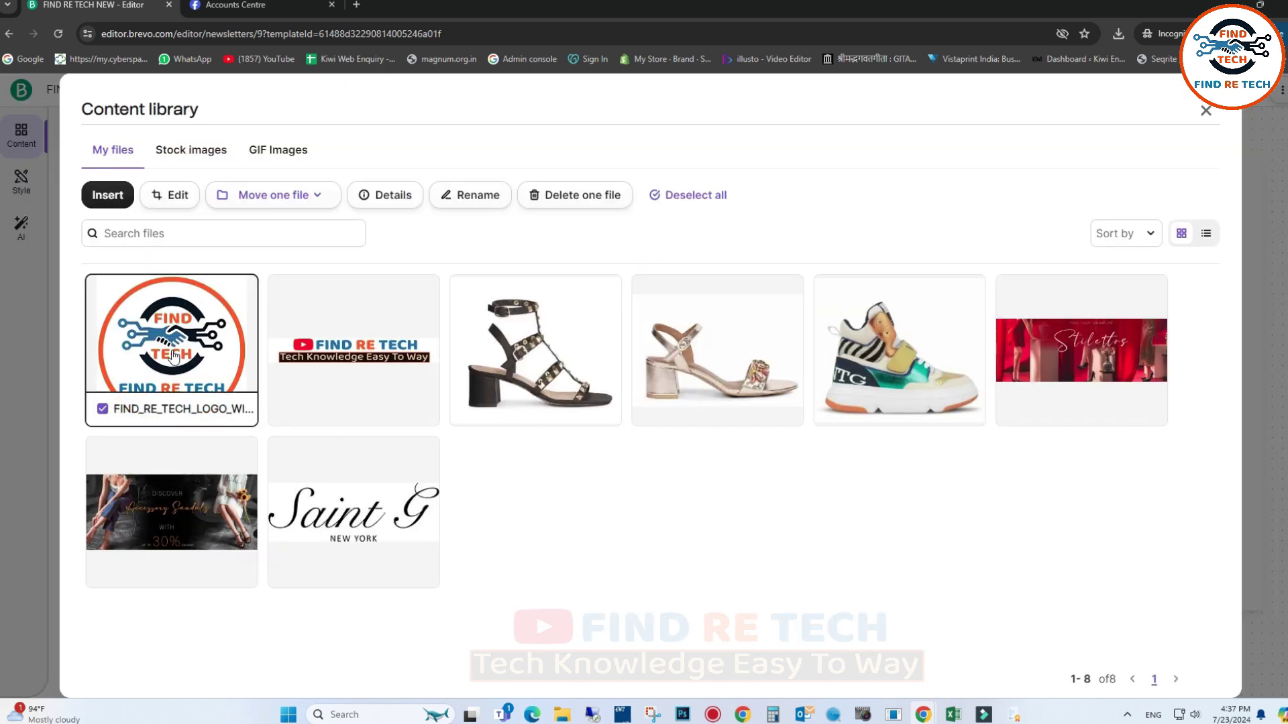